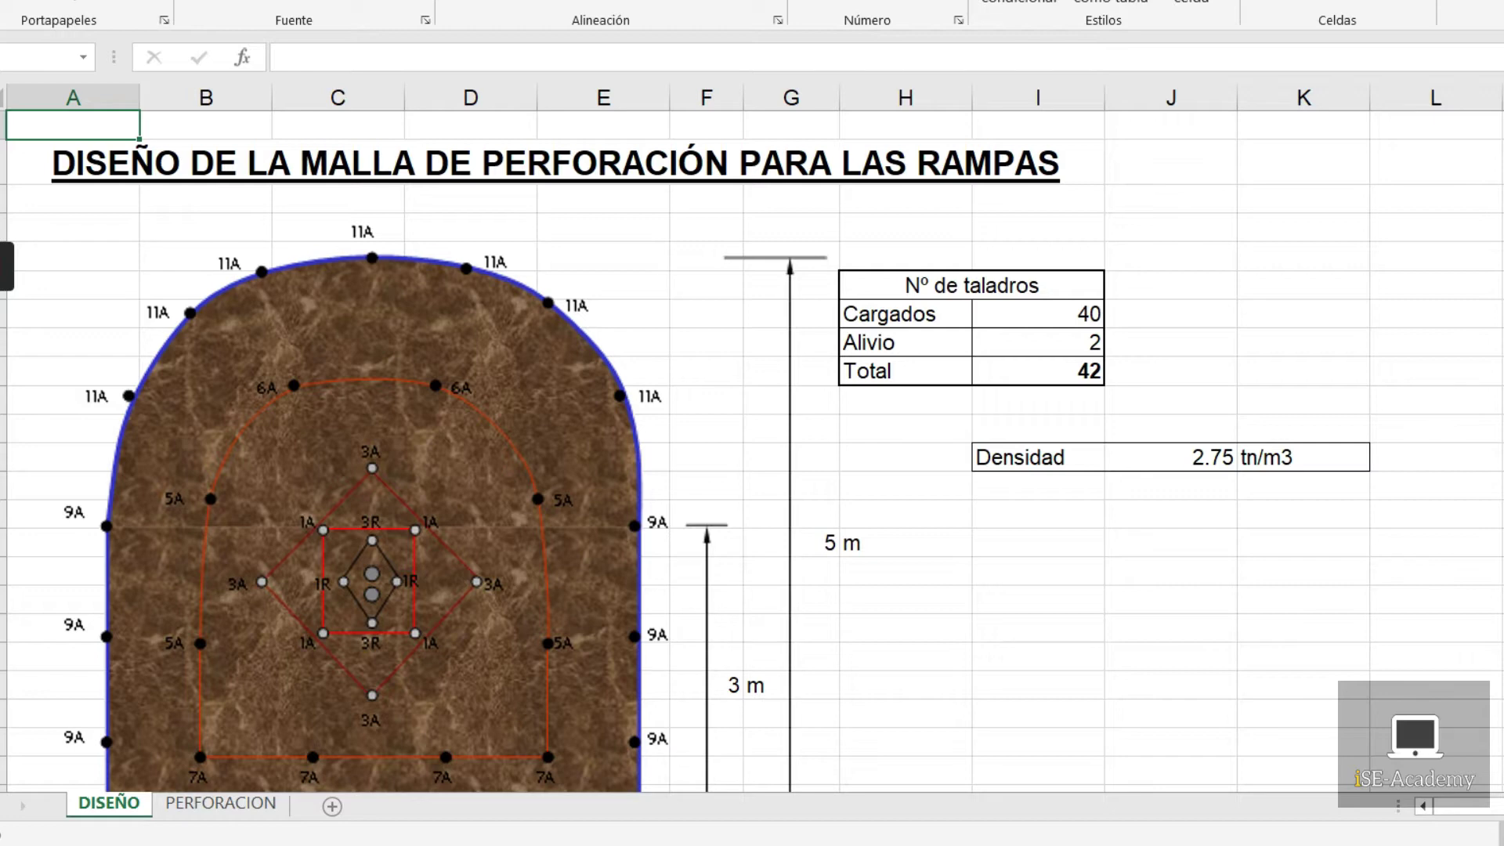
Step: Examine the ramp drilling pattern on the DISEÑO sheet, including its hole layout, section dimensions, hole-count table and rock density
scroll(752, 451, down, 1)
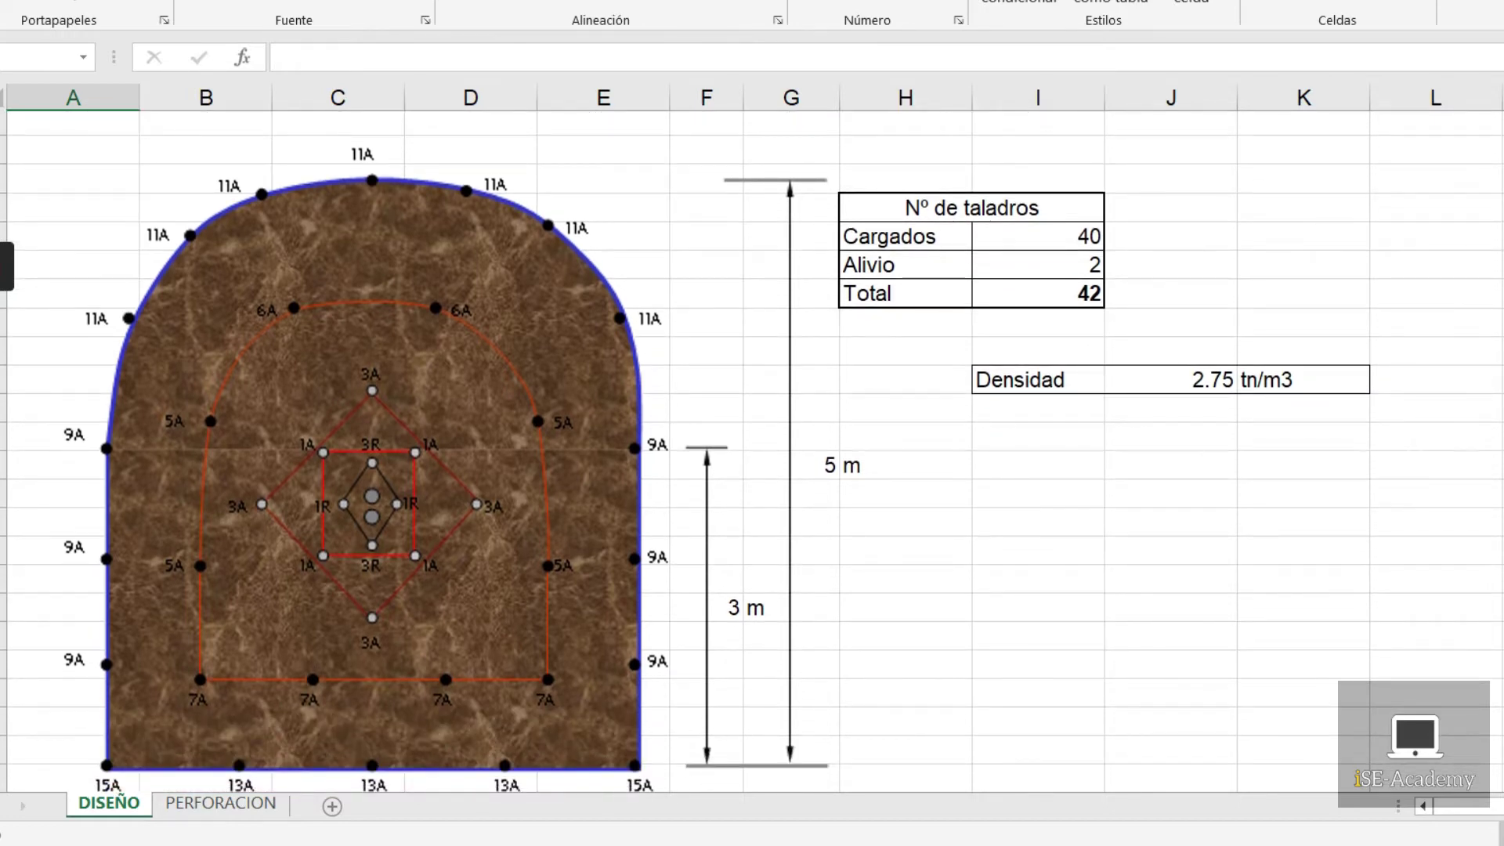
scroll(752, 451, up, 1)
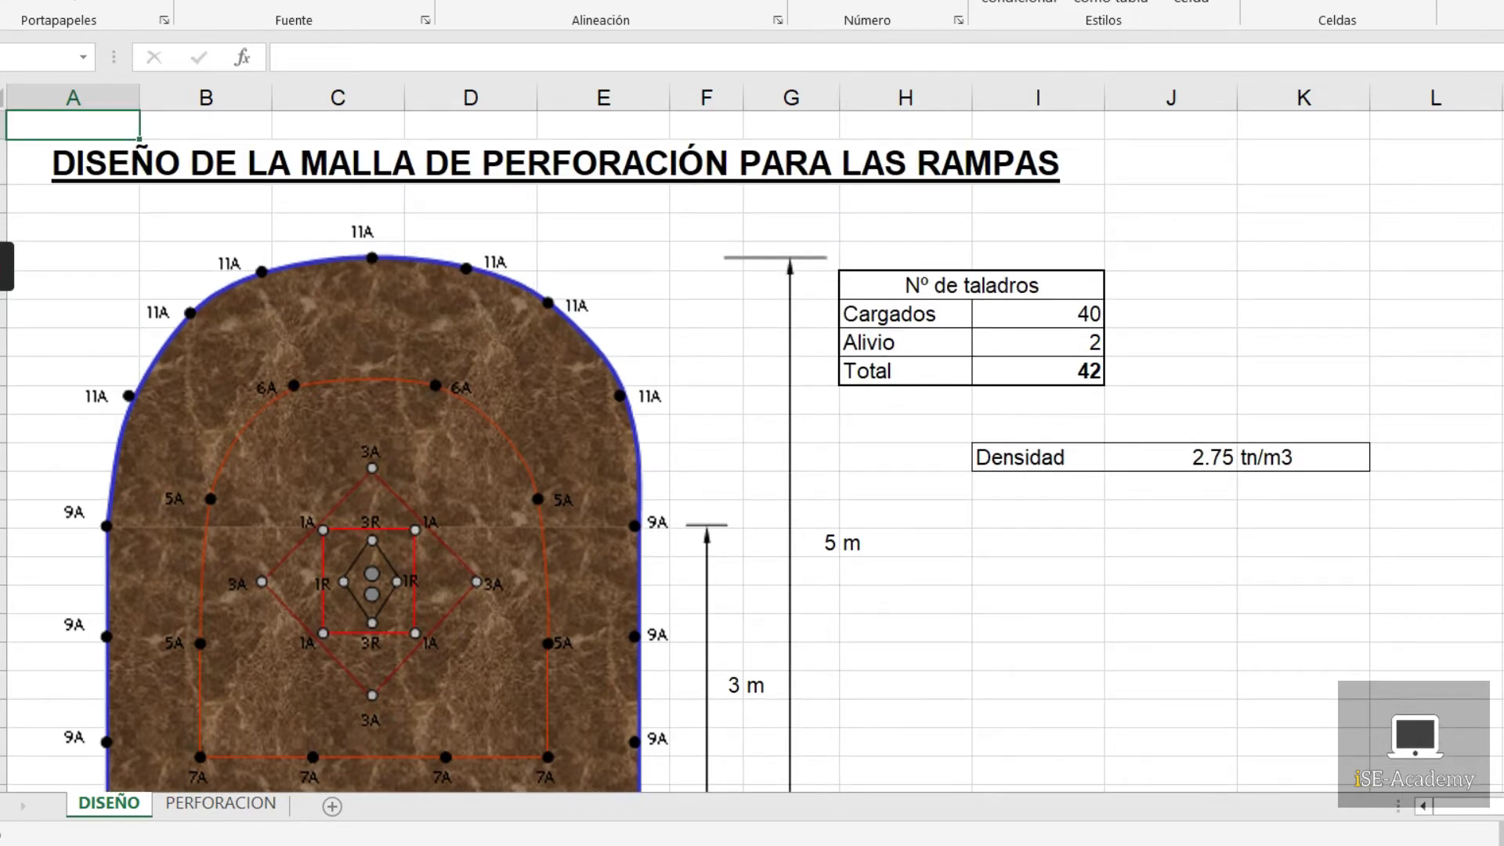
scroll(752, 451, down, 1)
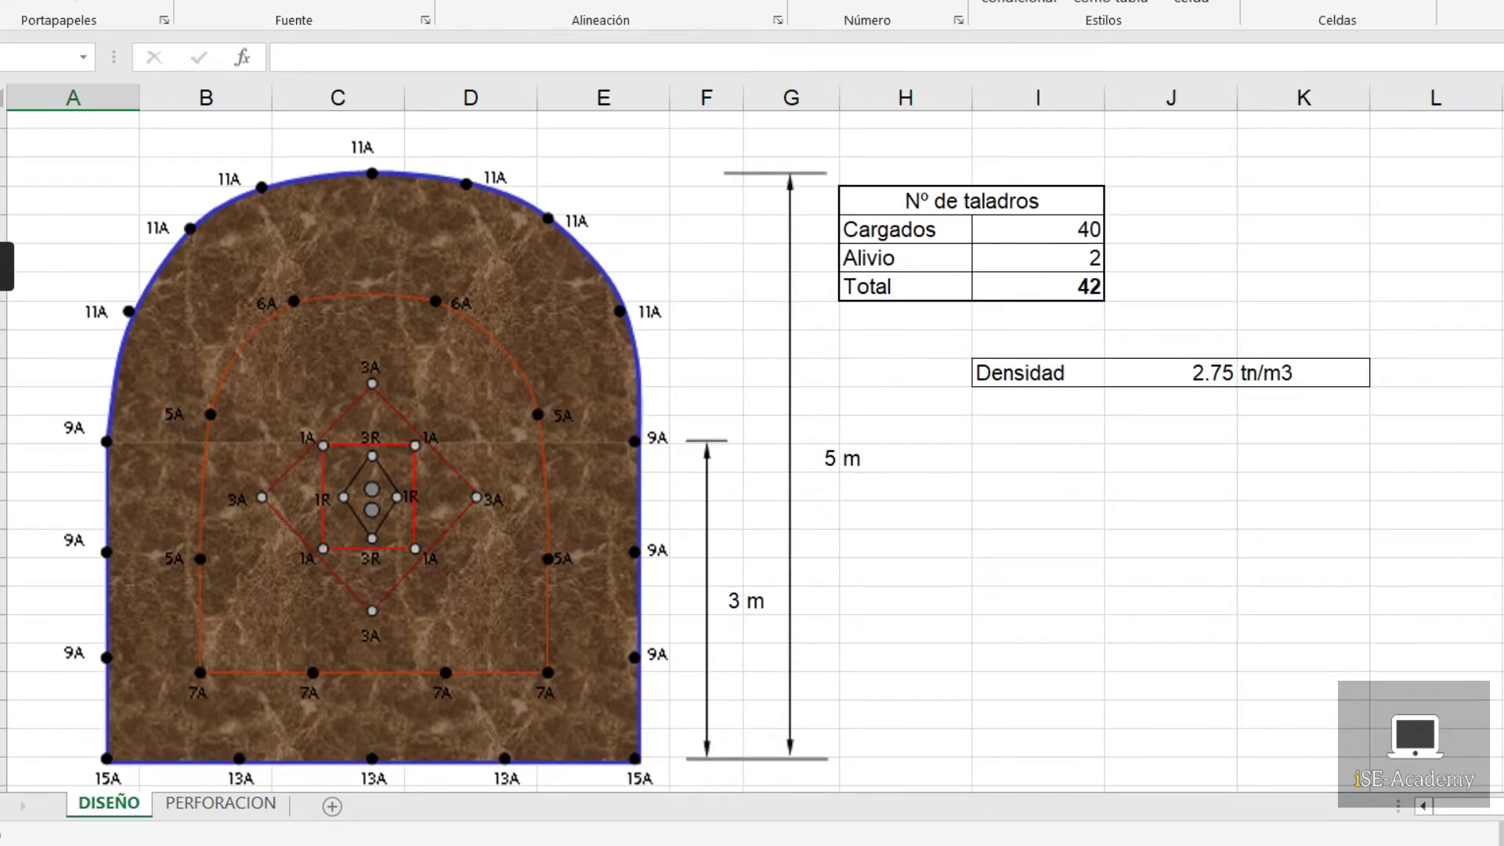
scroll(752, 451, down, 1)
scroll(753, 450, up, 2)
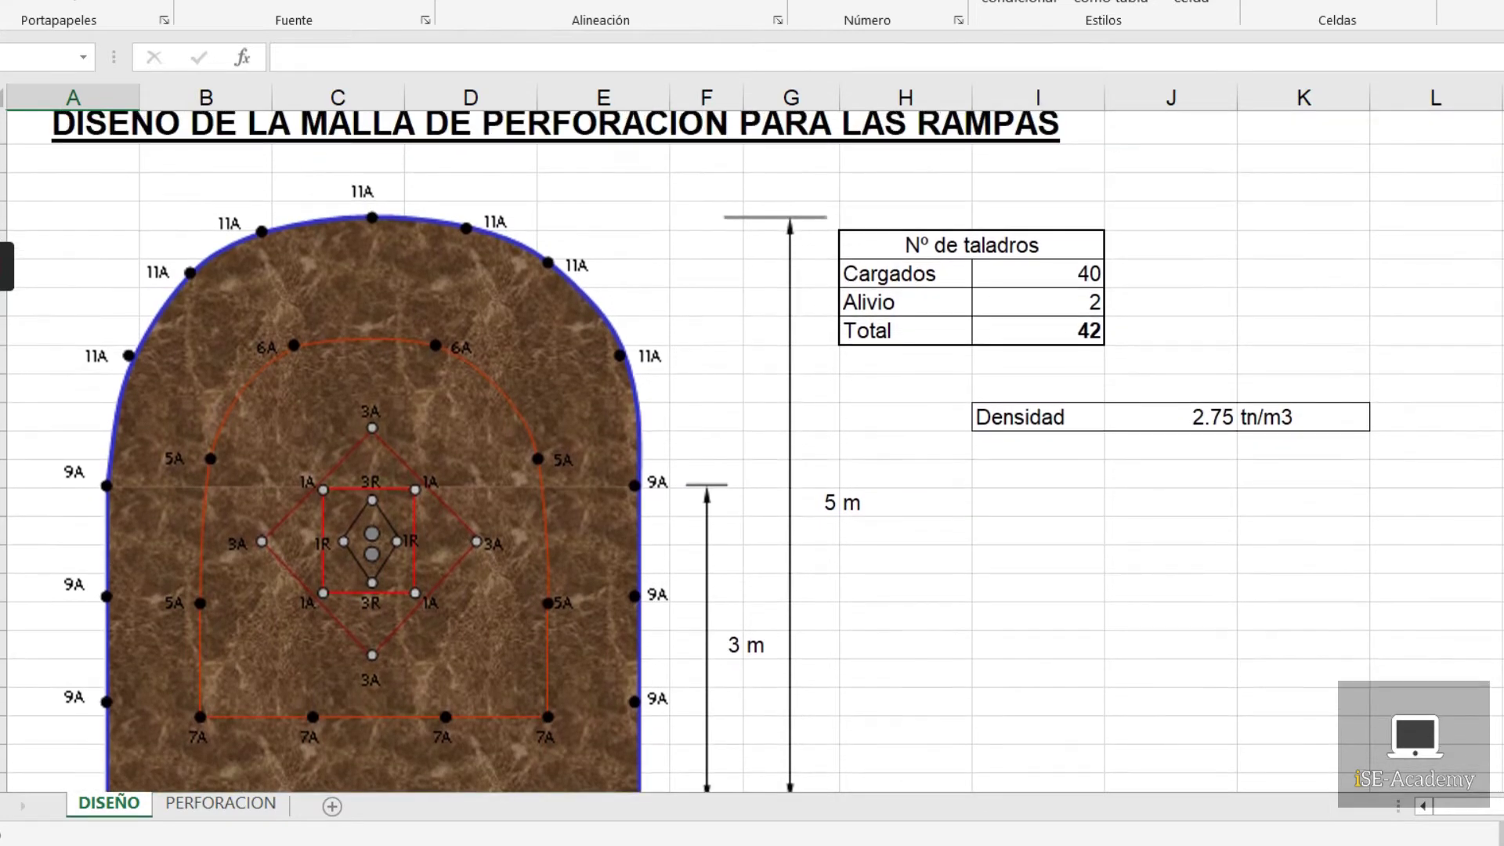
scroll(752, 451, down, 1)
scroll(752, 450, up, 1)
scroll(752, 451, down, 3)
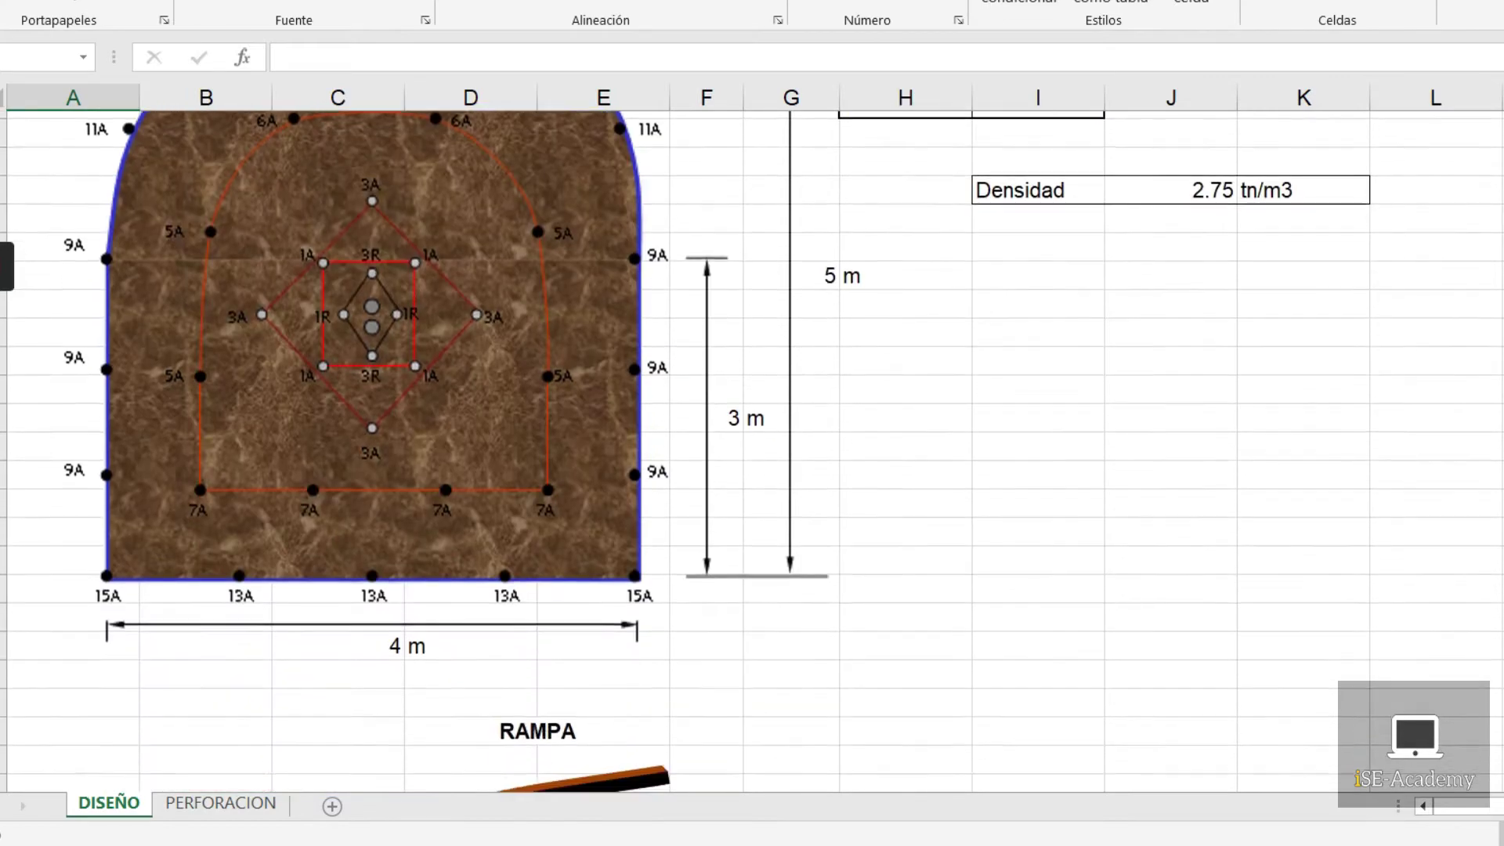
scroll(752, 451, down, 5)
scroll(752, 450, up, 7)
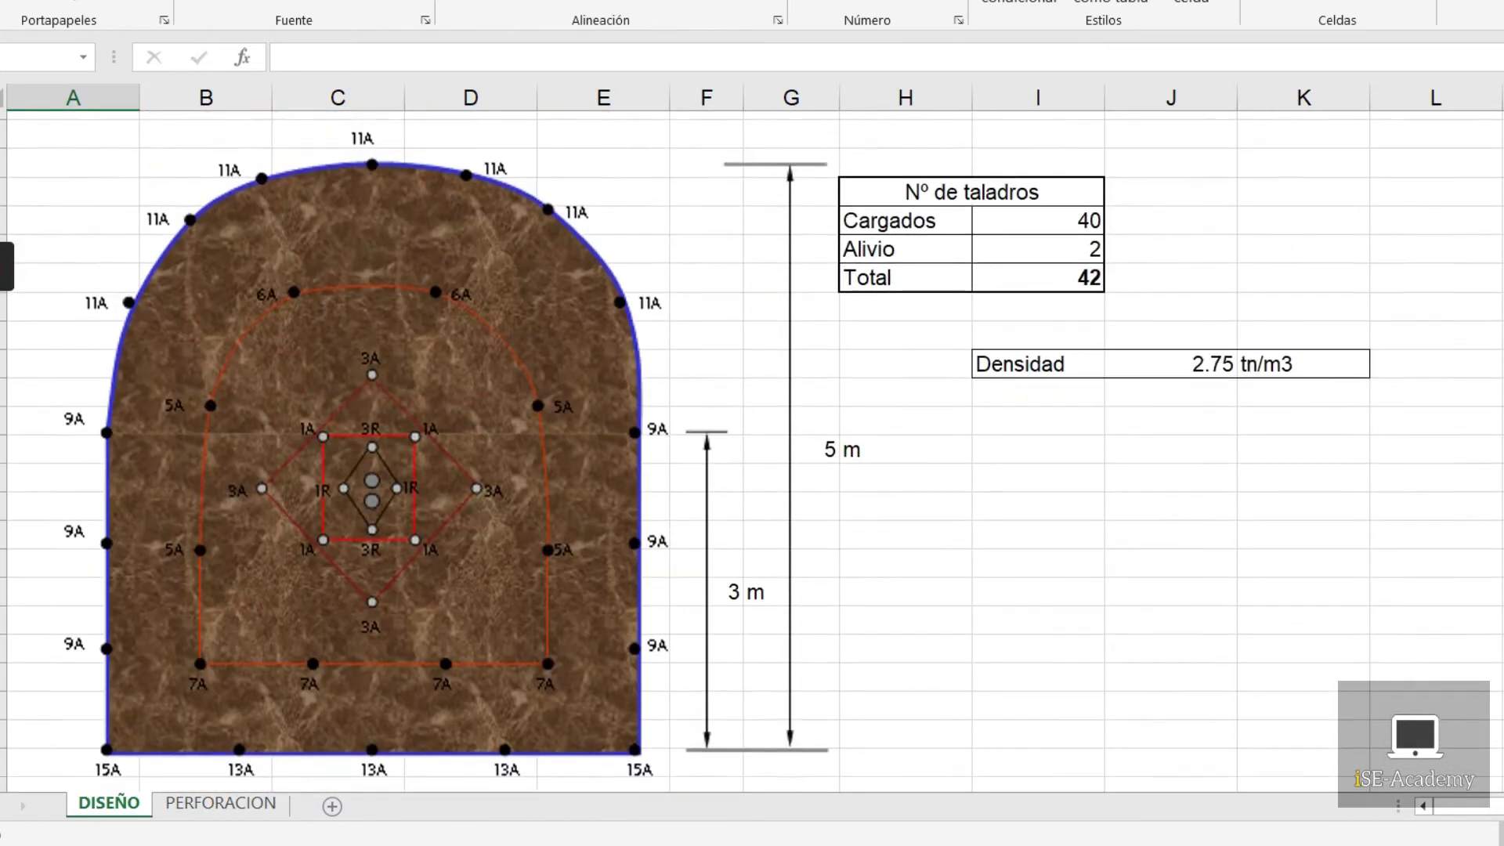
scroll(752, 450, up, 1)
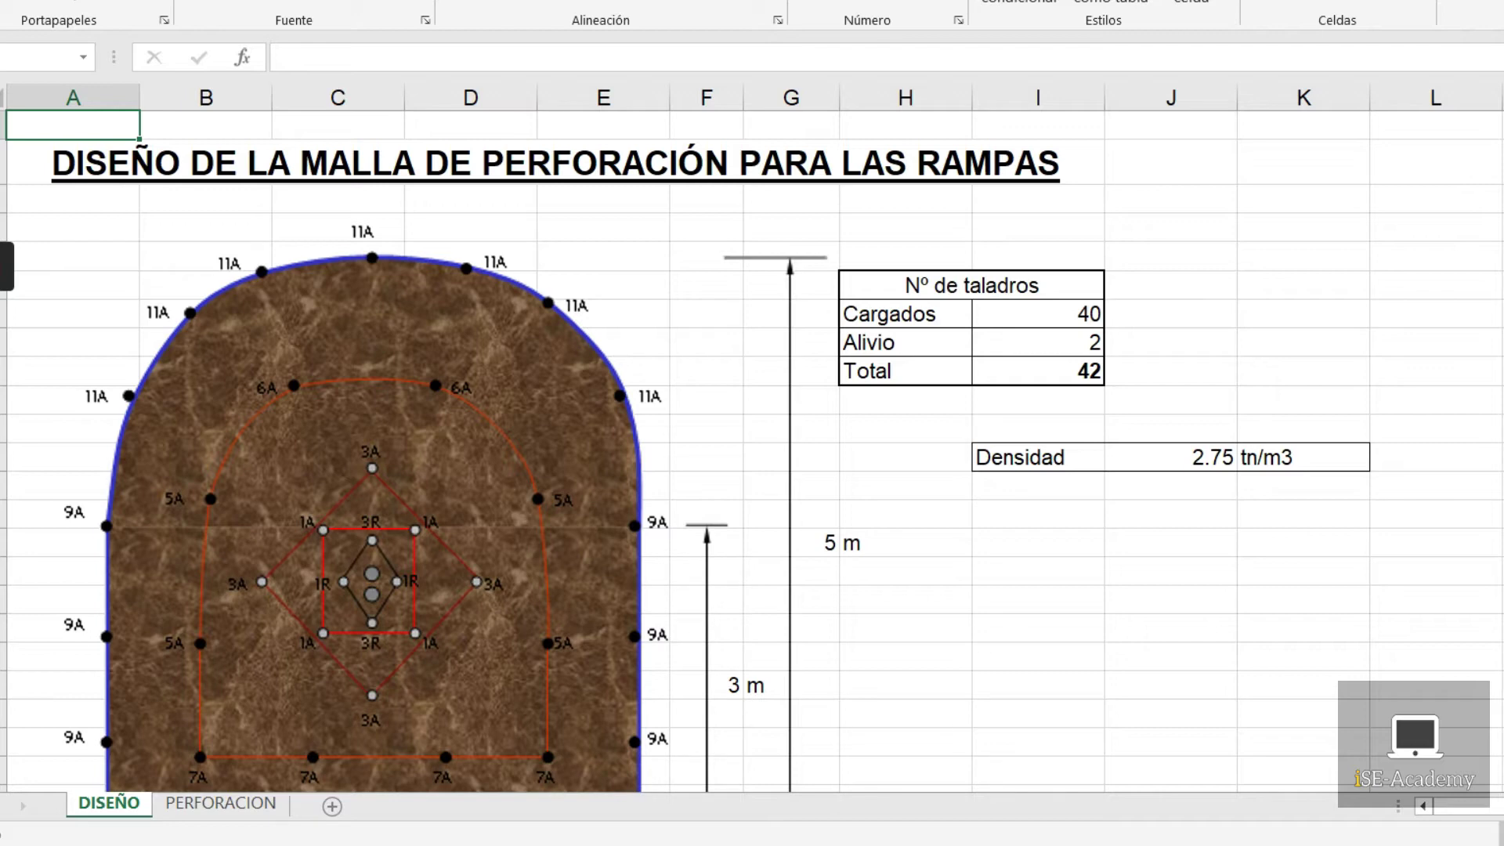
scroll(752, 452, down, 3)
scroll(752, 452, up, 1)
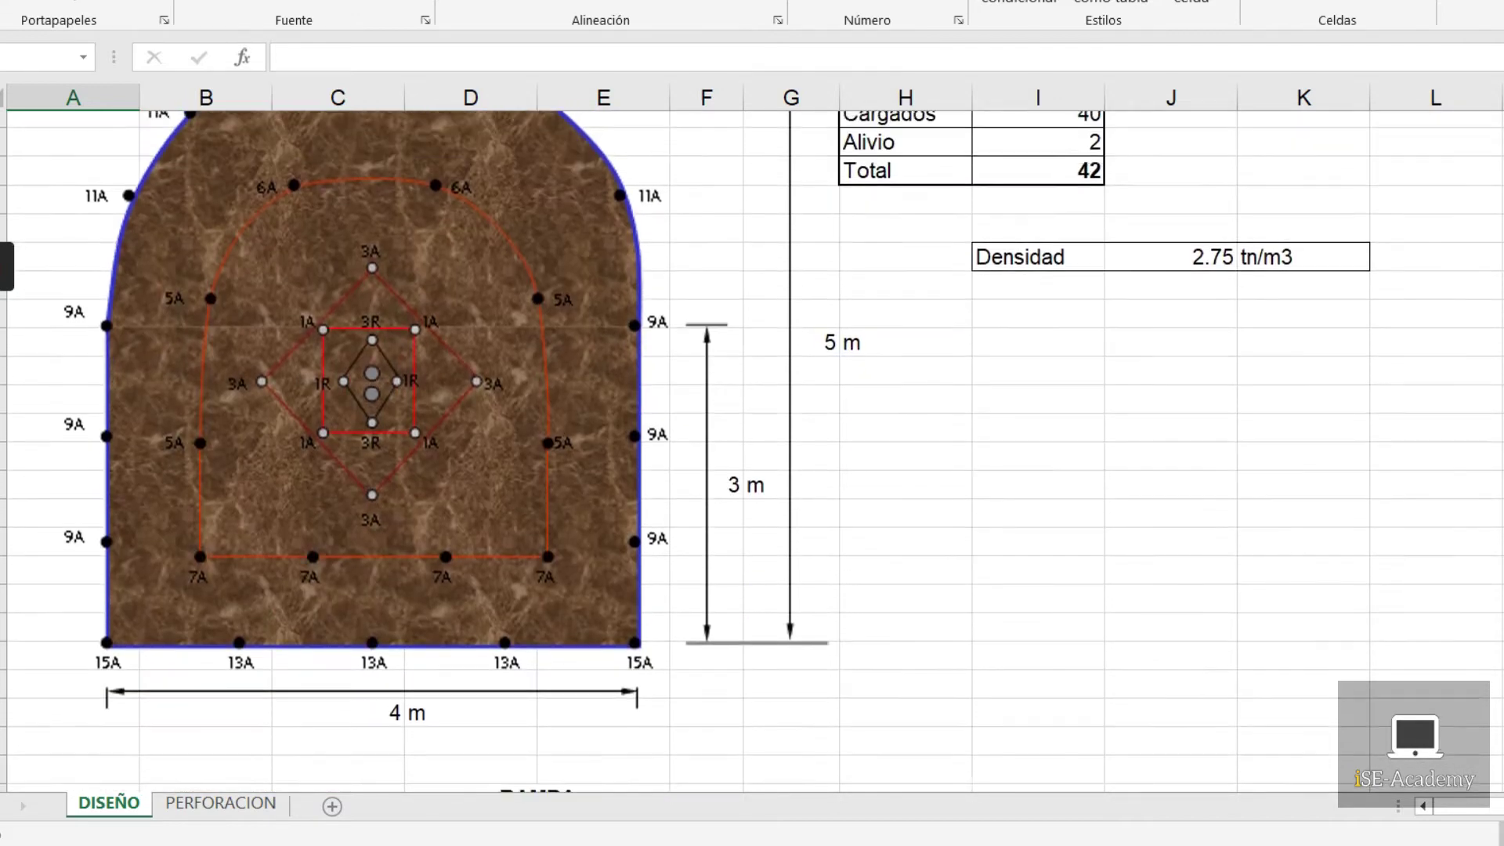
scroll(752, 452, up, 1)
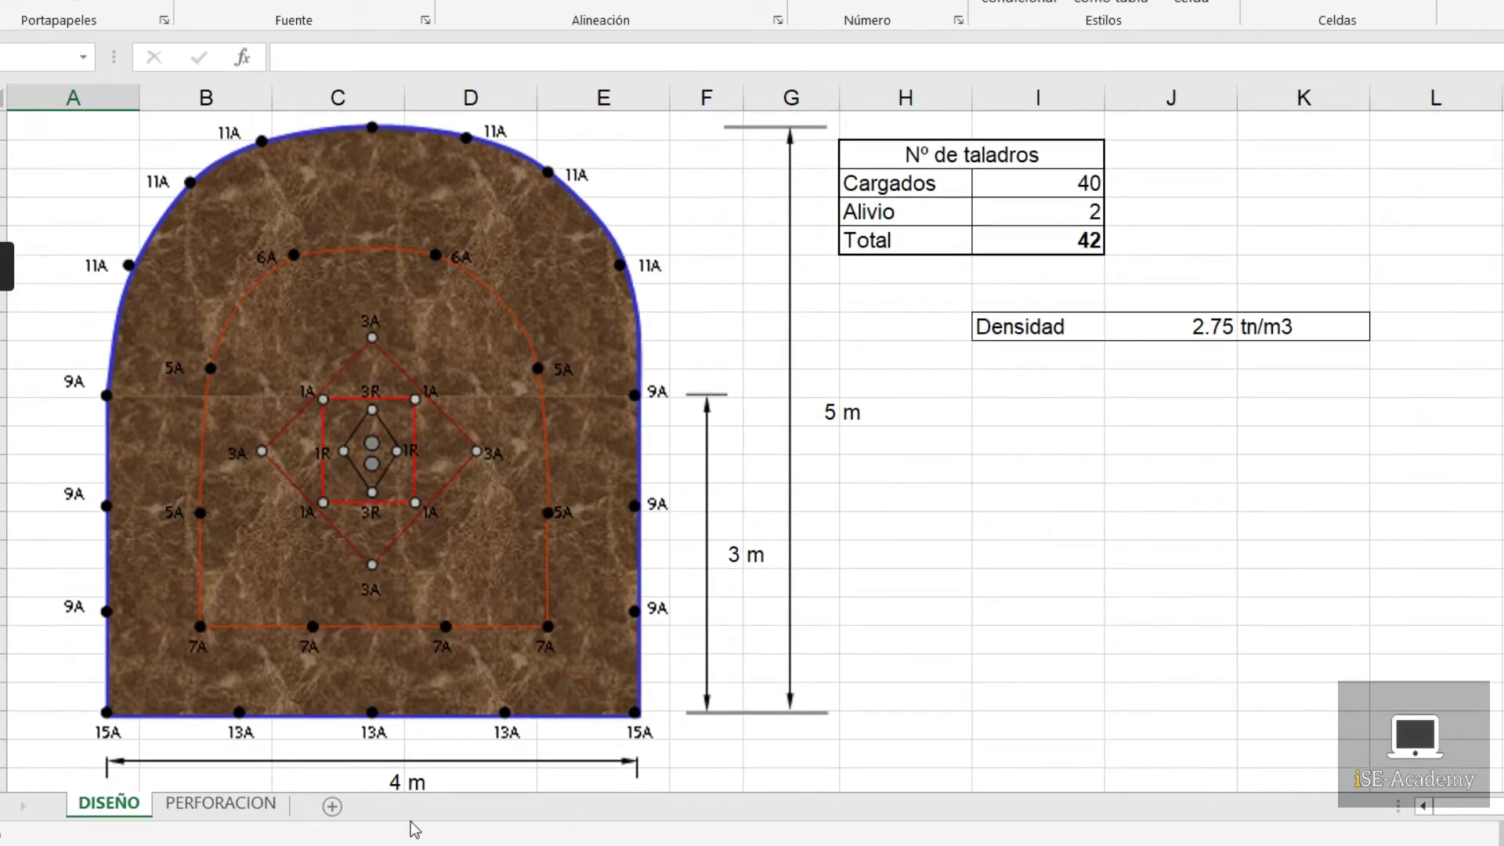
Step: Open the PERFORACION sheet and review the drilling parameters, jumbo equipment data, consumable service lives and price table
click(221, 803)
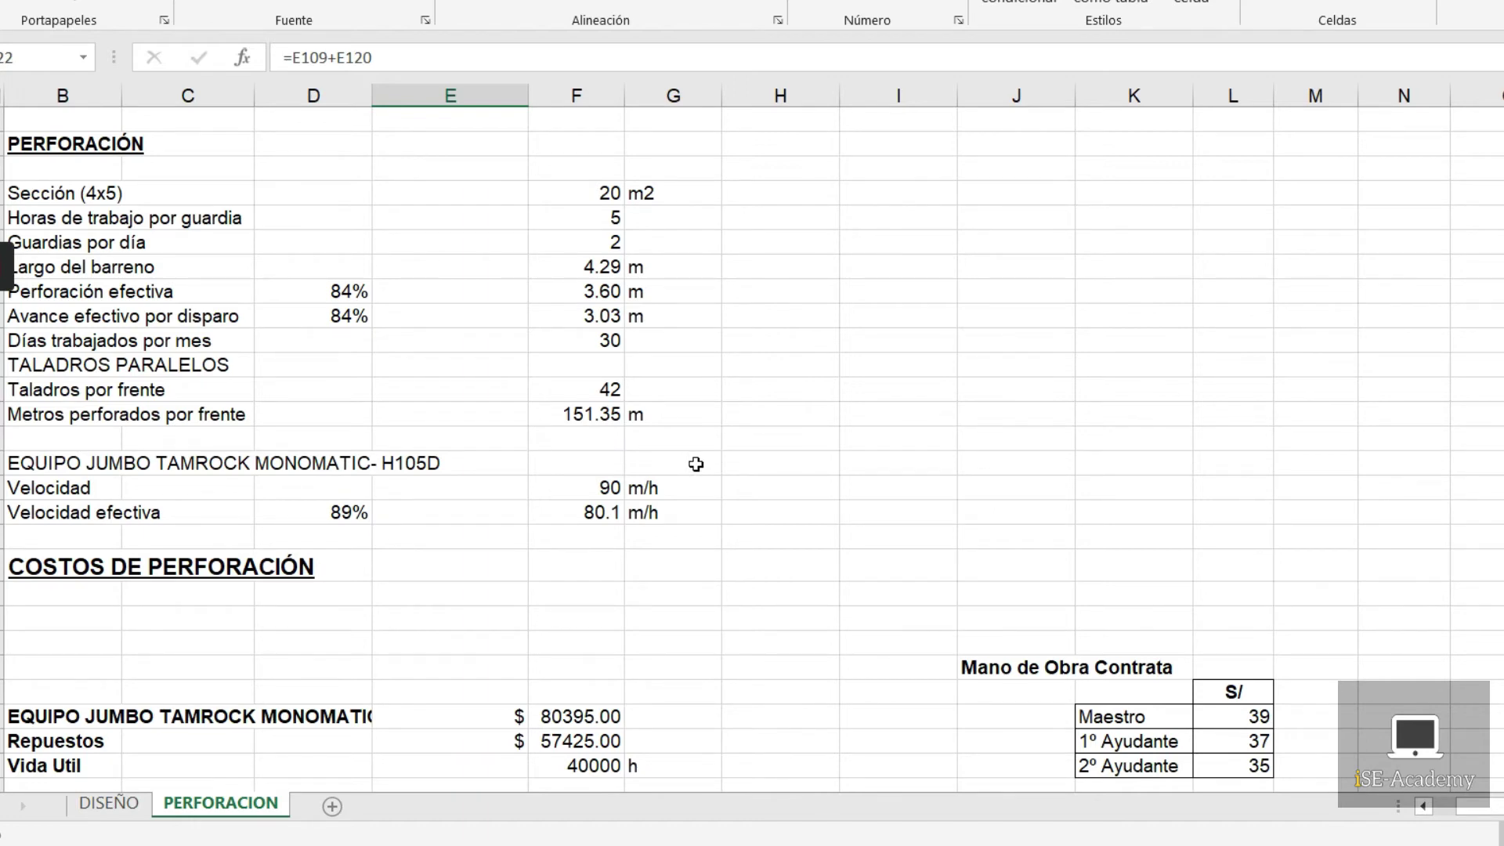
scroll(696, 464, down, 1)
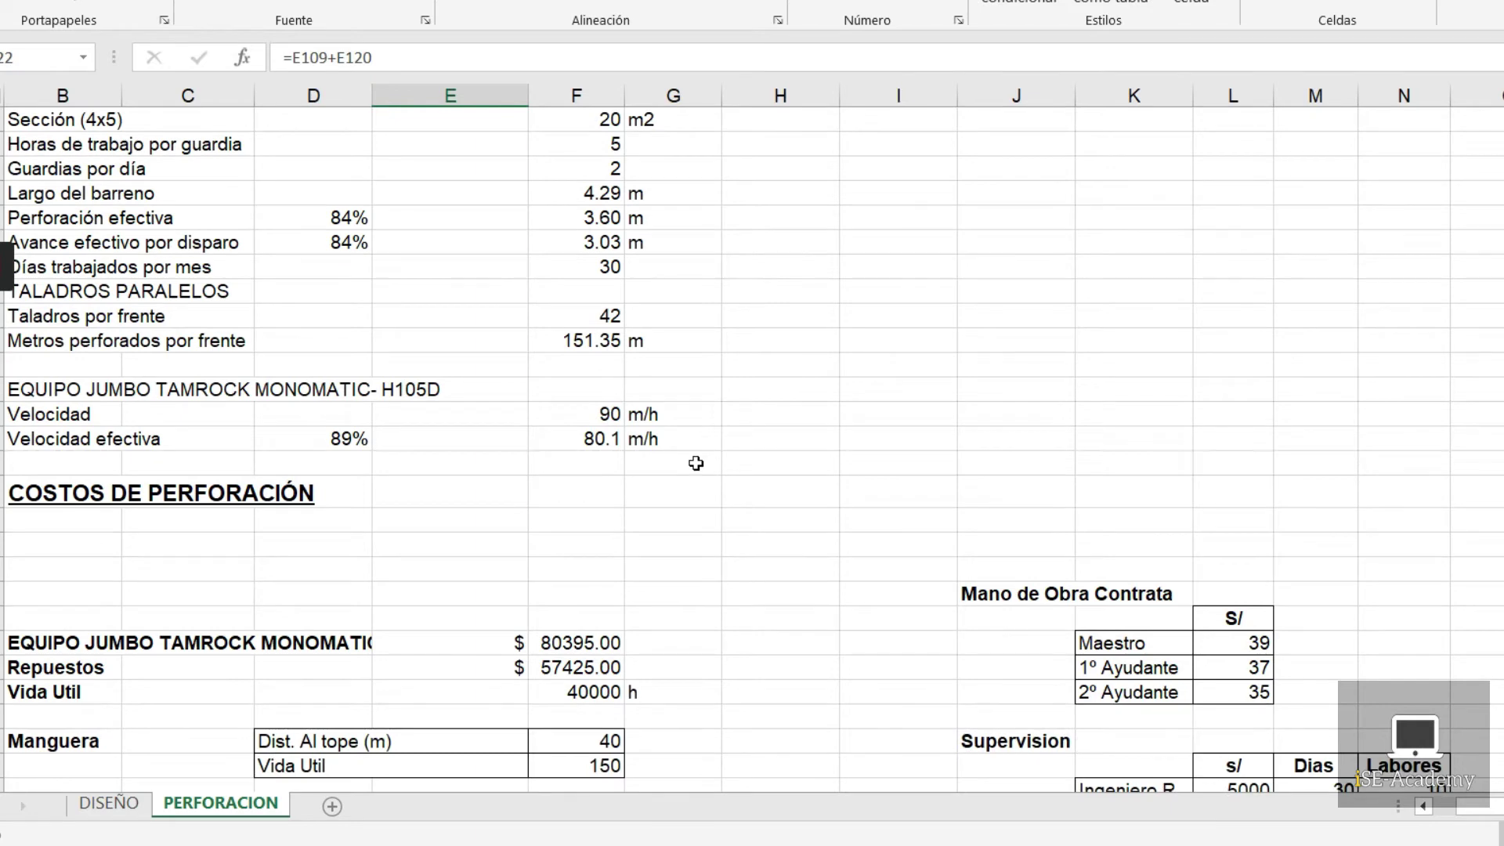
scroll(696, 464, down, 2)
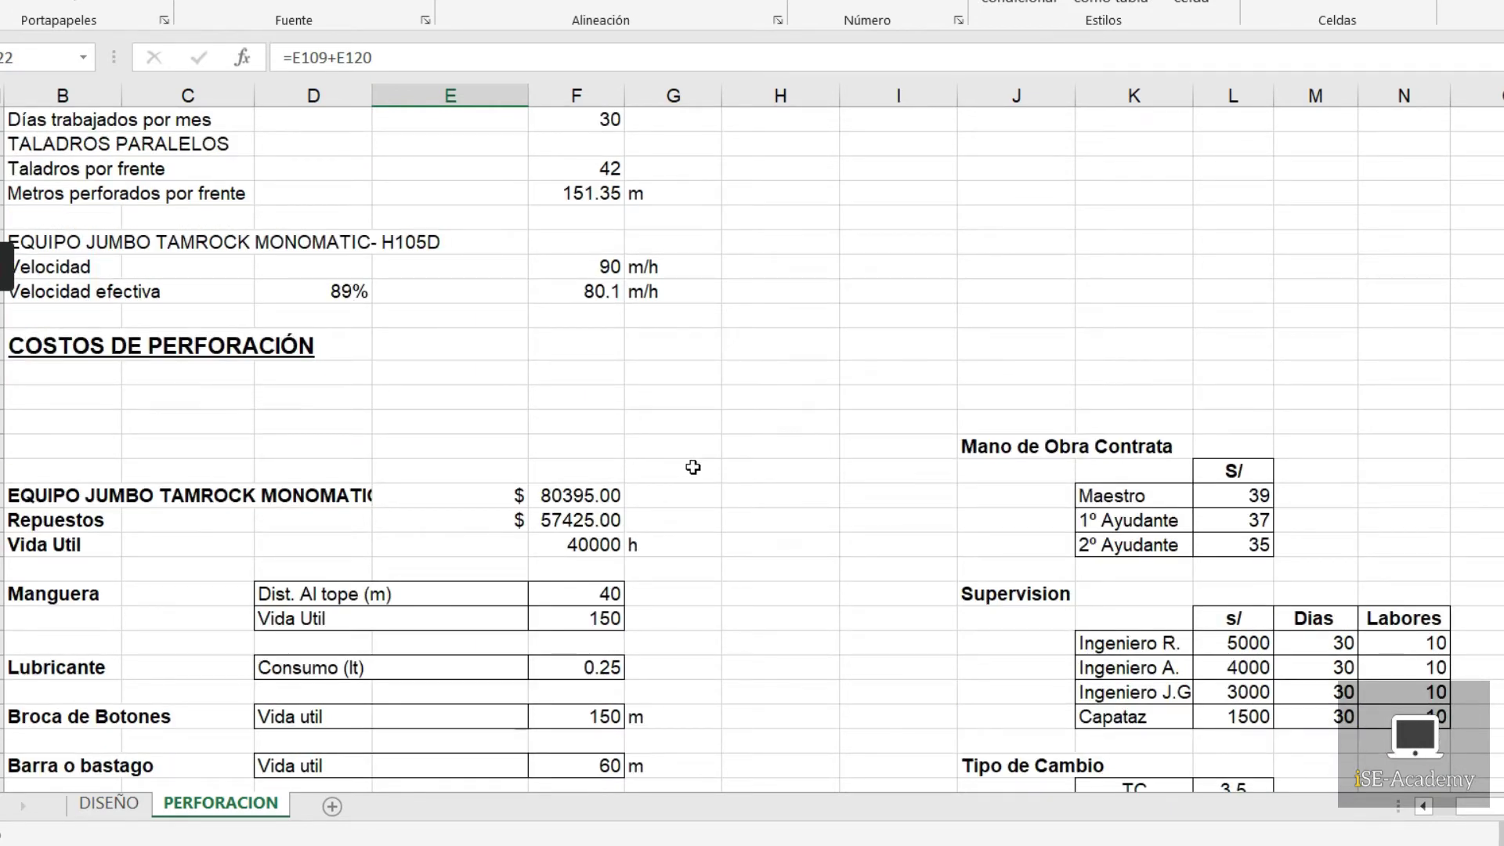
scroll(693, 467, down, 2)
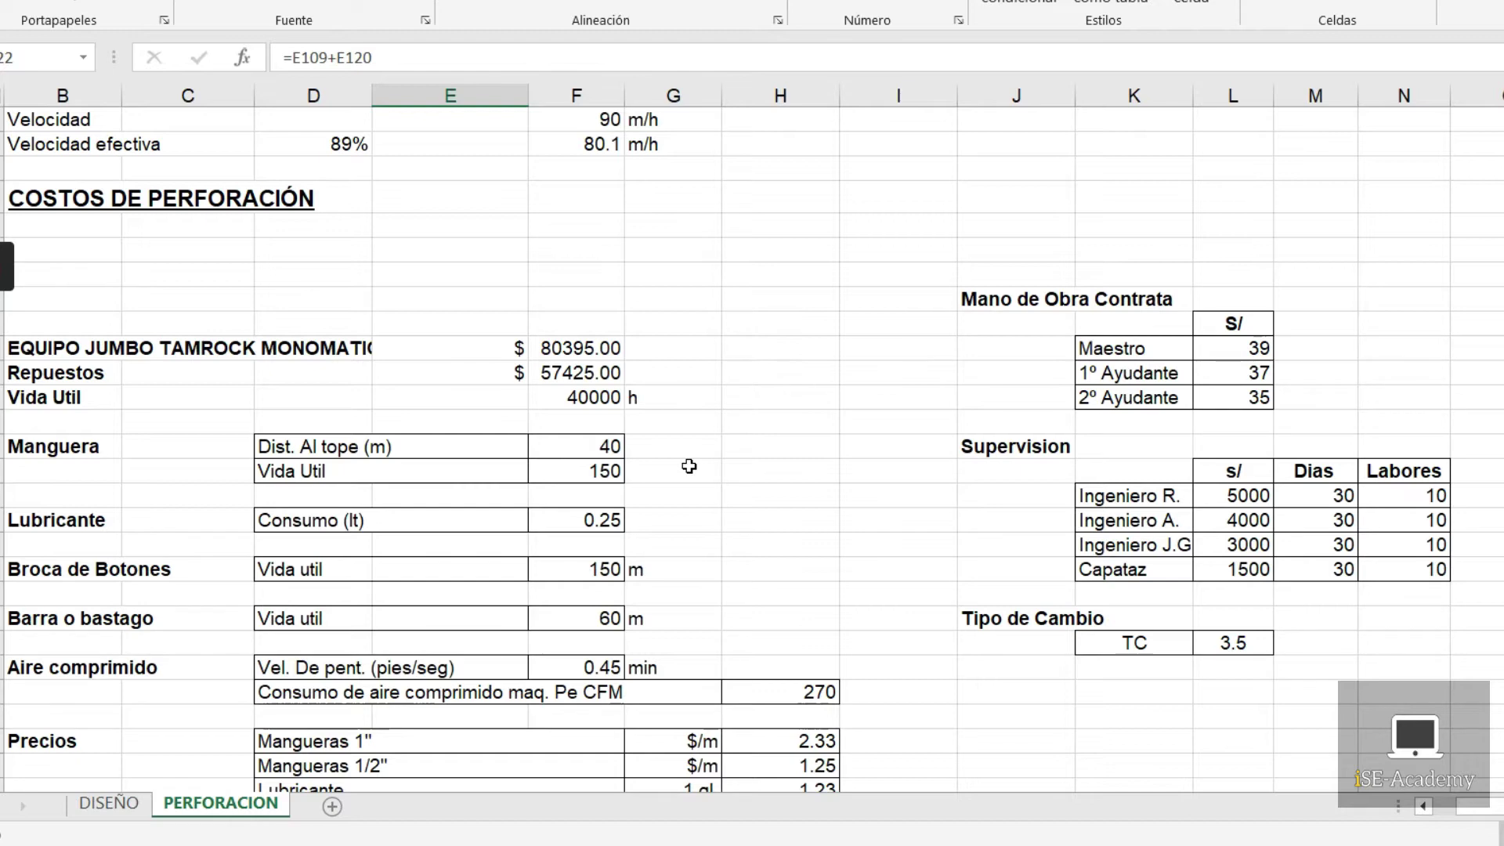
scroll(689, 467, down, 1)
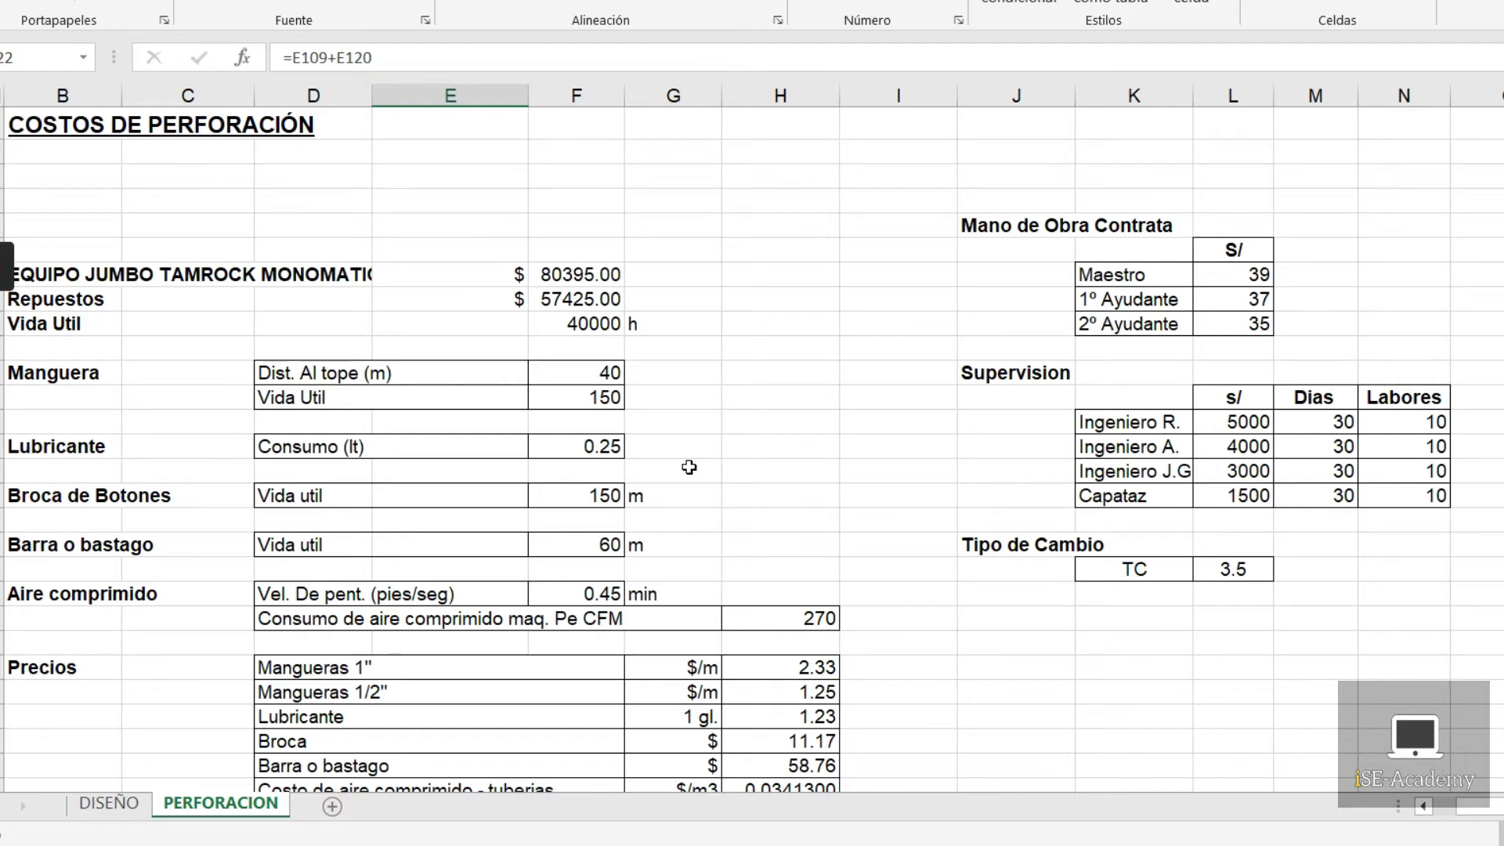
scroll(689, 468, down, 1)
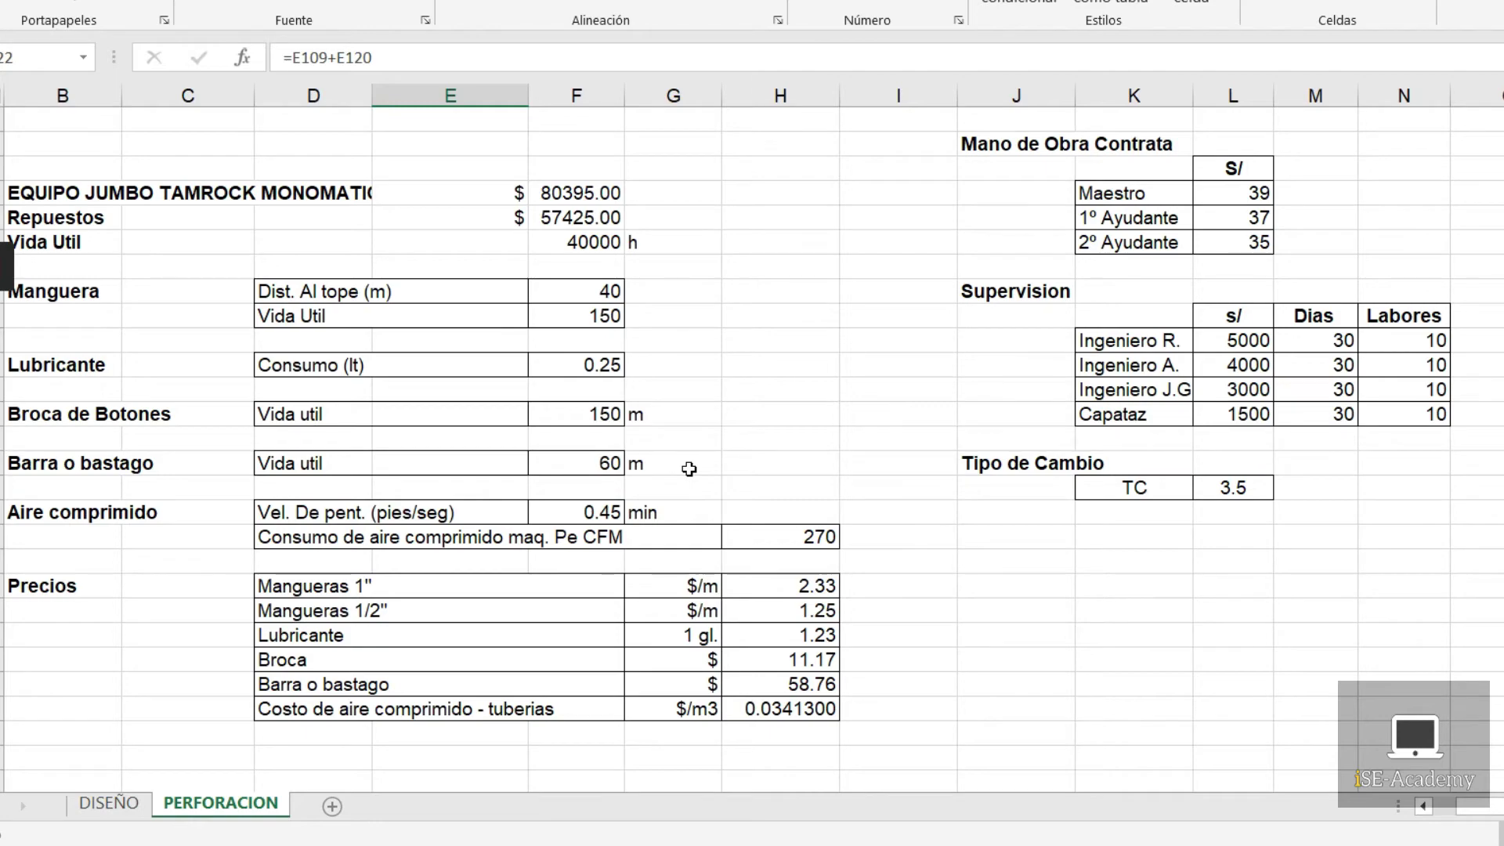
scroll(688, 468, down, 1)
scroll(688, 470, down, 1)
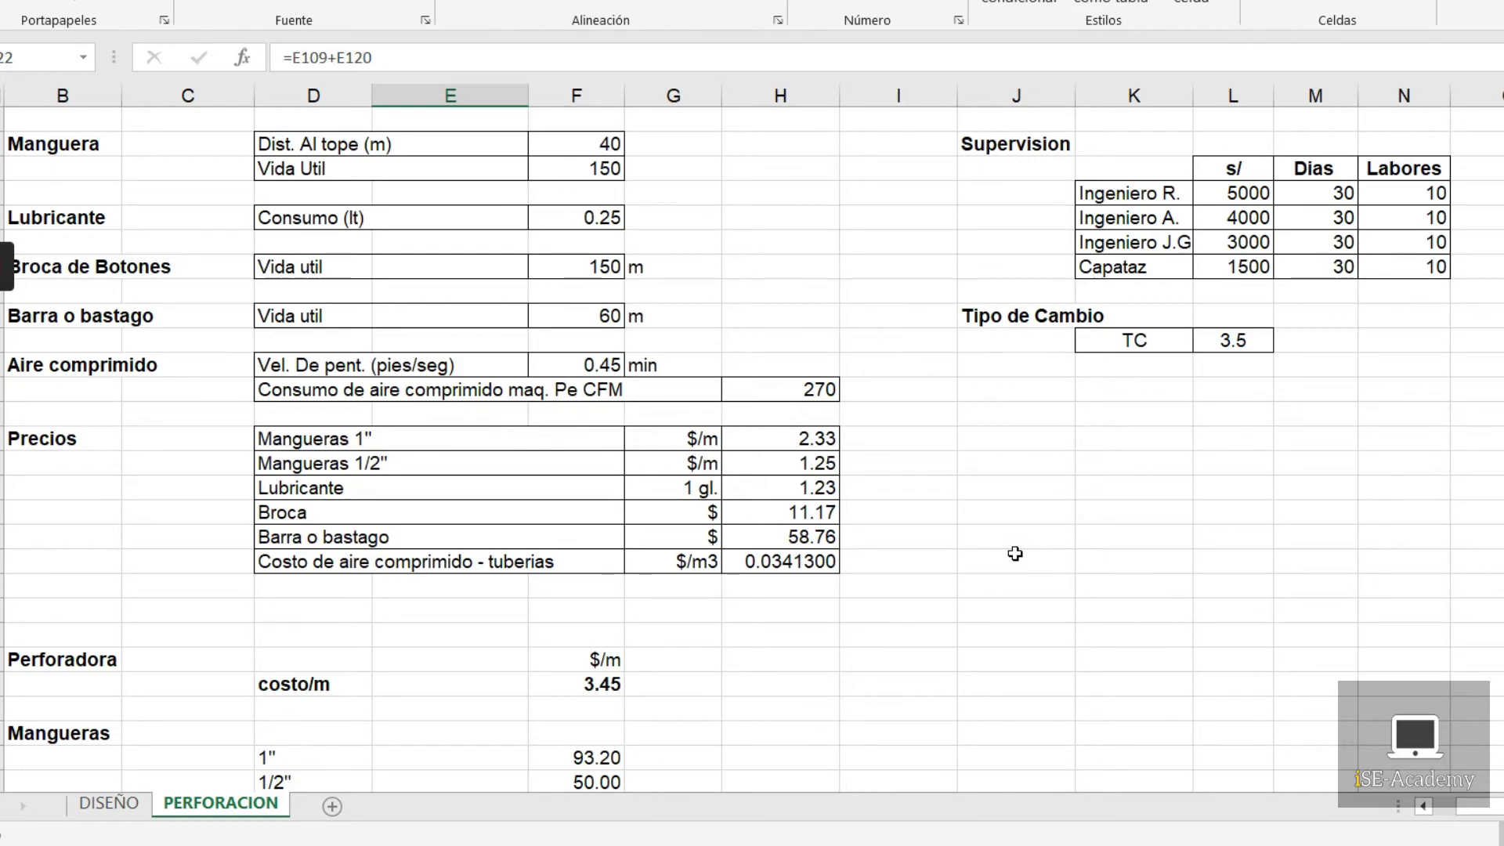
Step: Compare the consumable and price inputs with the cost-per-metre calculations for the drill and hoses
scroll(678, 488, down, 3)
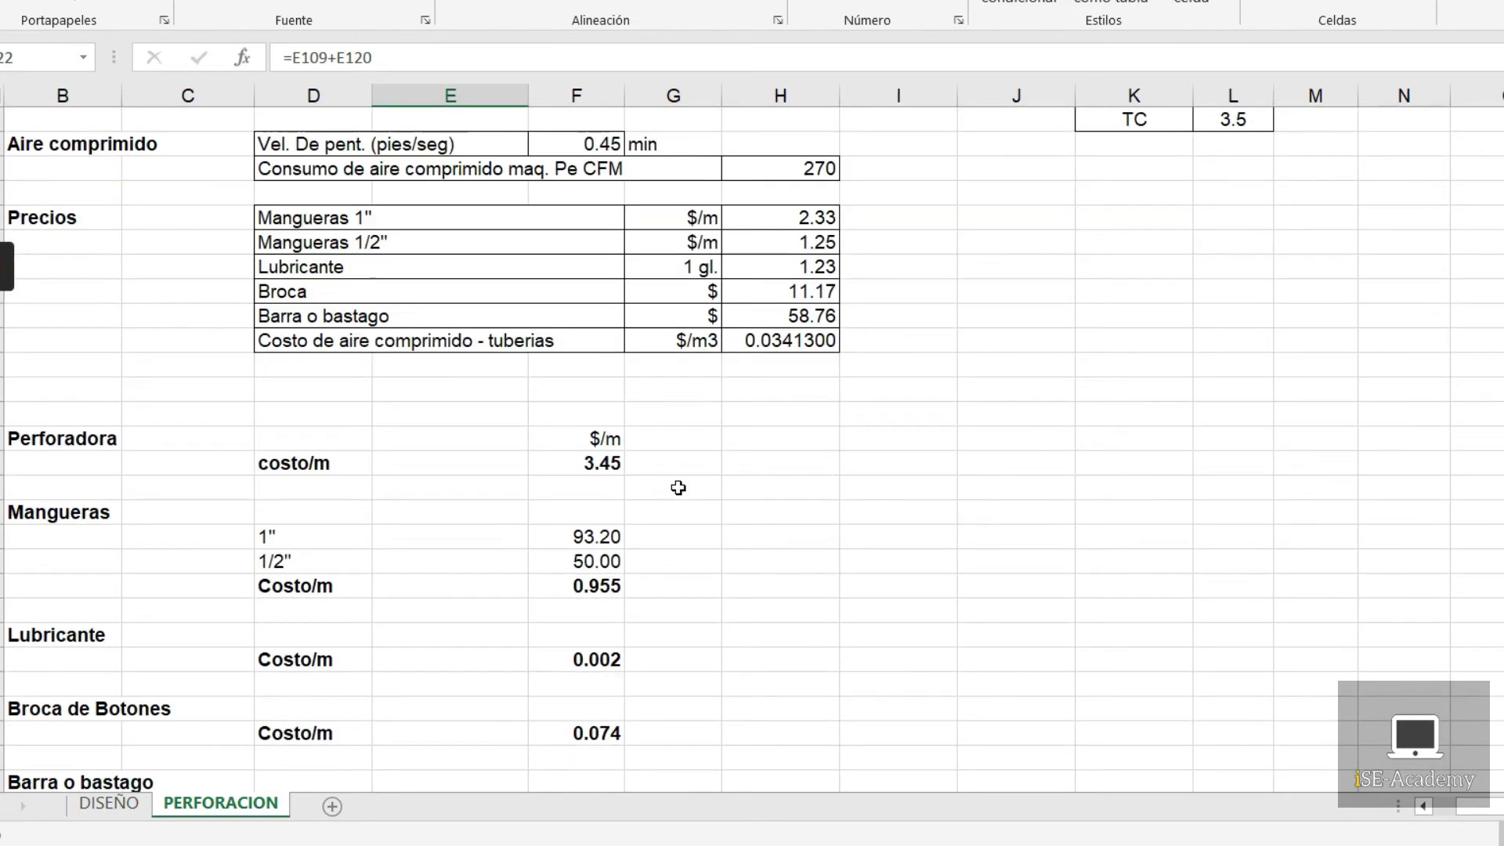
scroll(678, 488, down, 1)
scroll(678, 488, up, 5)
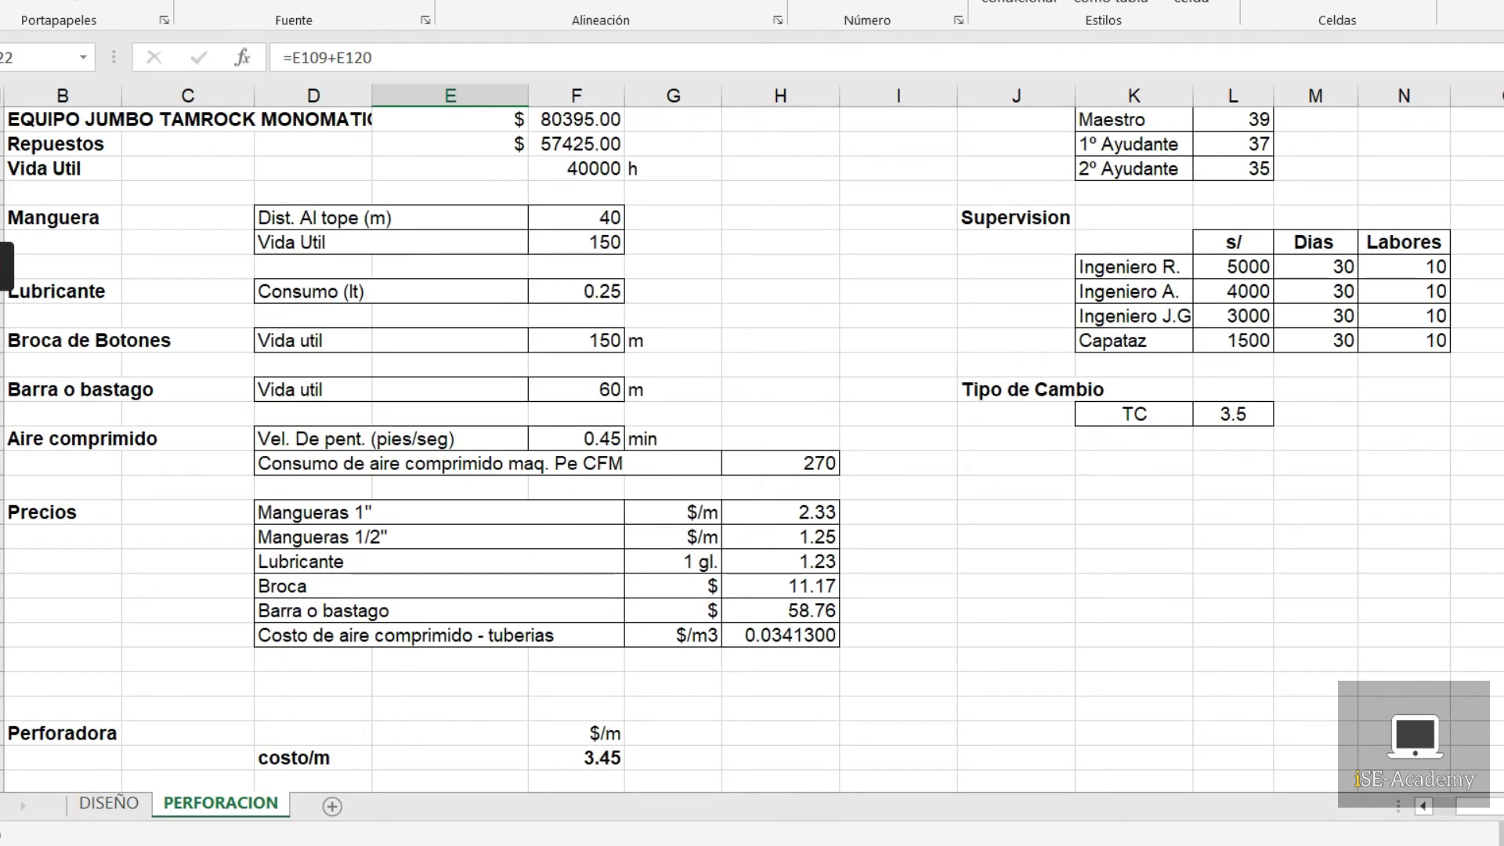
scroll(656, 722, down, 6)
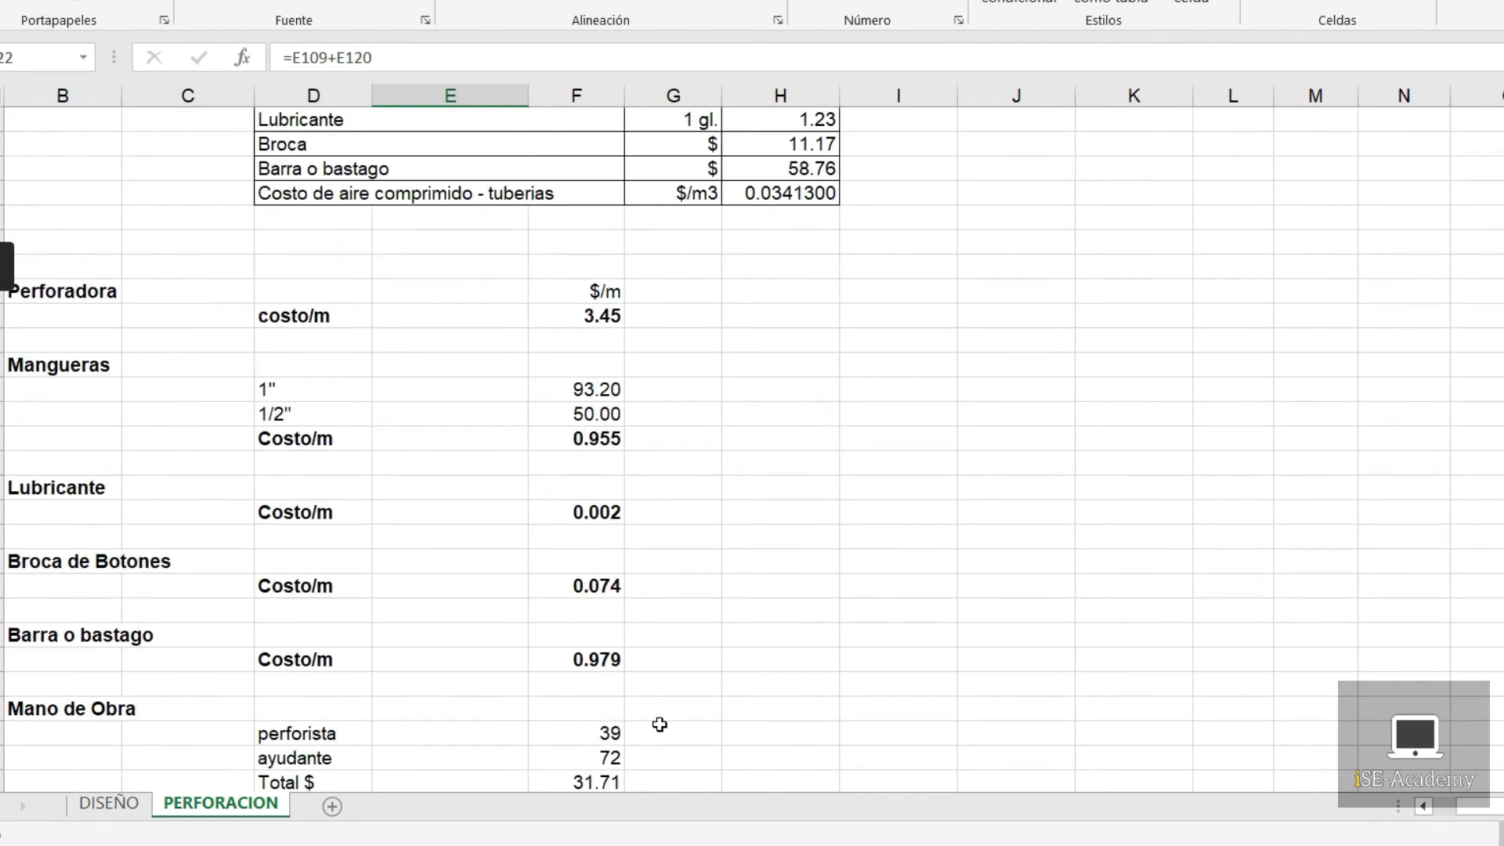
scroll(660, 725, down, 1)
scroll(660, 725, up, 1)
scroll(660, 725, up, 2)
scroll(660, 725, down, 1)
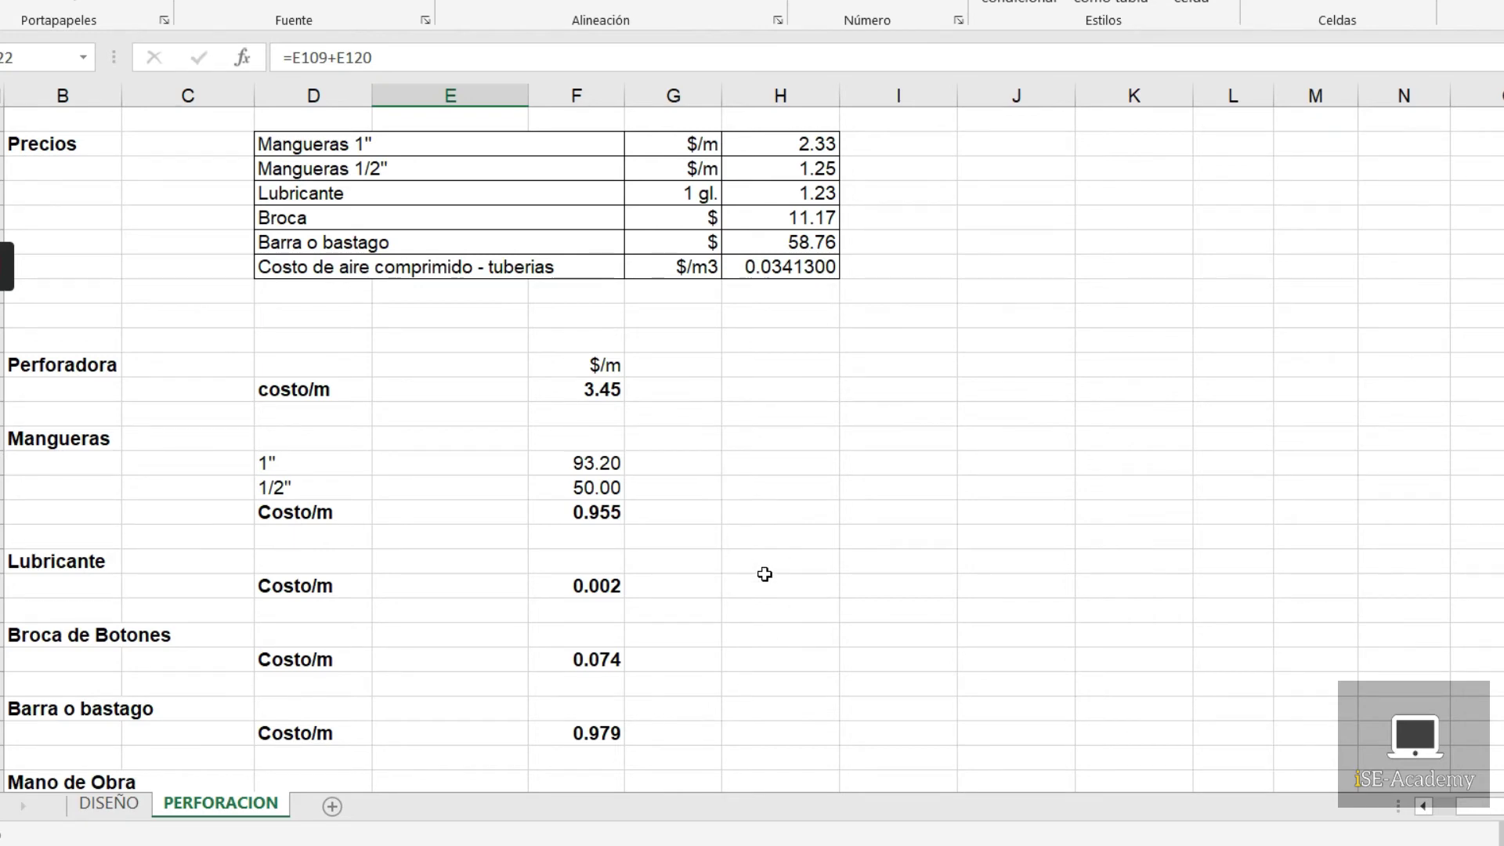
Step: Trace the drill cost per metre to the equipment inputs, and review the hose, lubricant, button bit and drill bar costs
scroll(765, 574, up, 8)
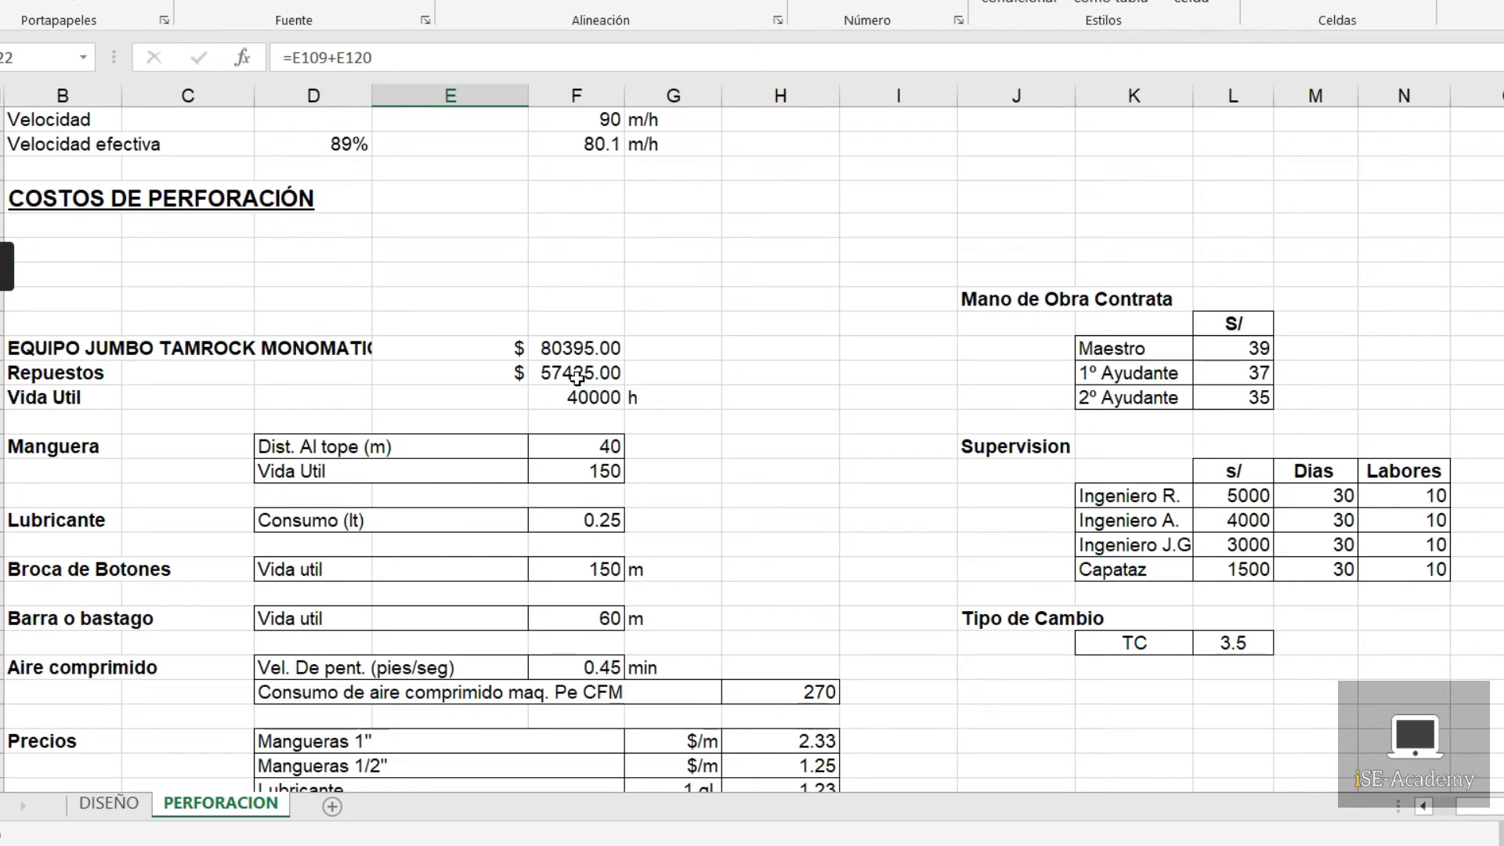
scroll(664, 421, down, 6)
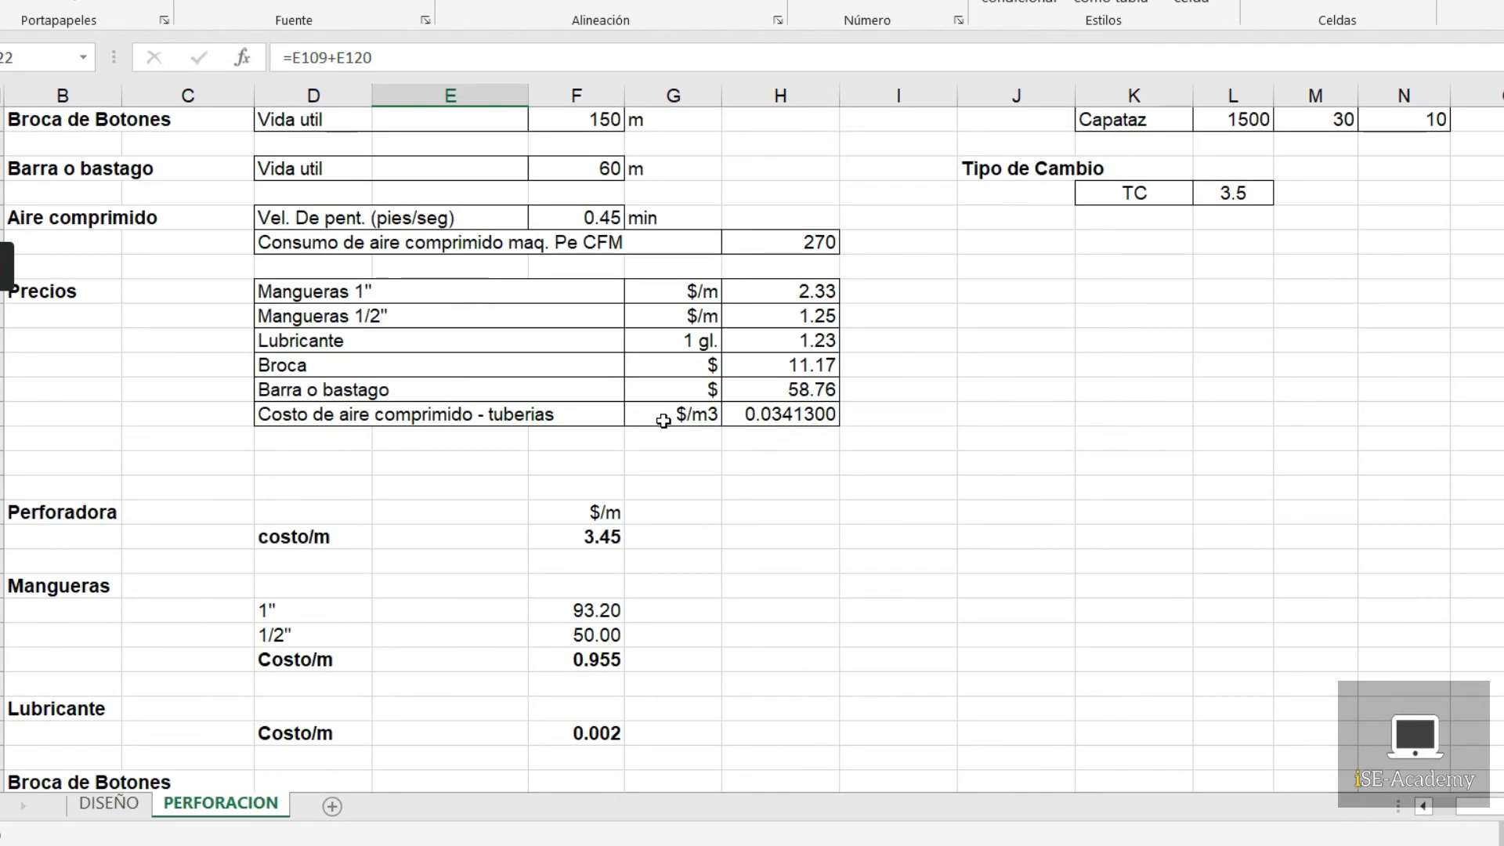
scroll(663, 421, up, 6)
scroll(710, 367, down, 6)
scroll(713, 377, down, 2)
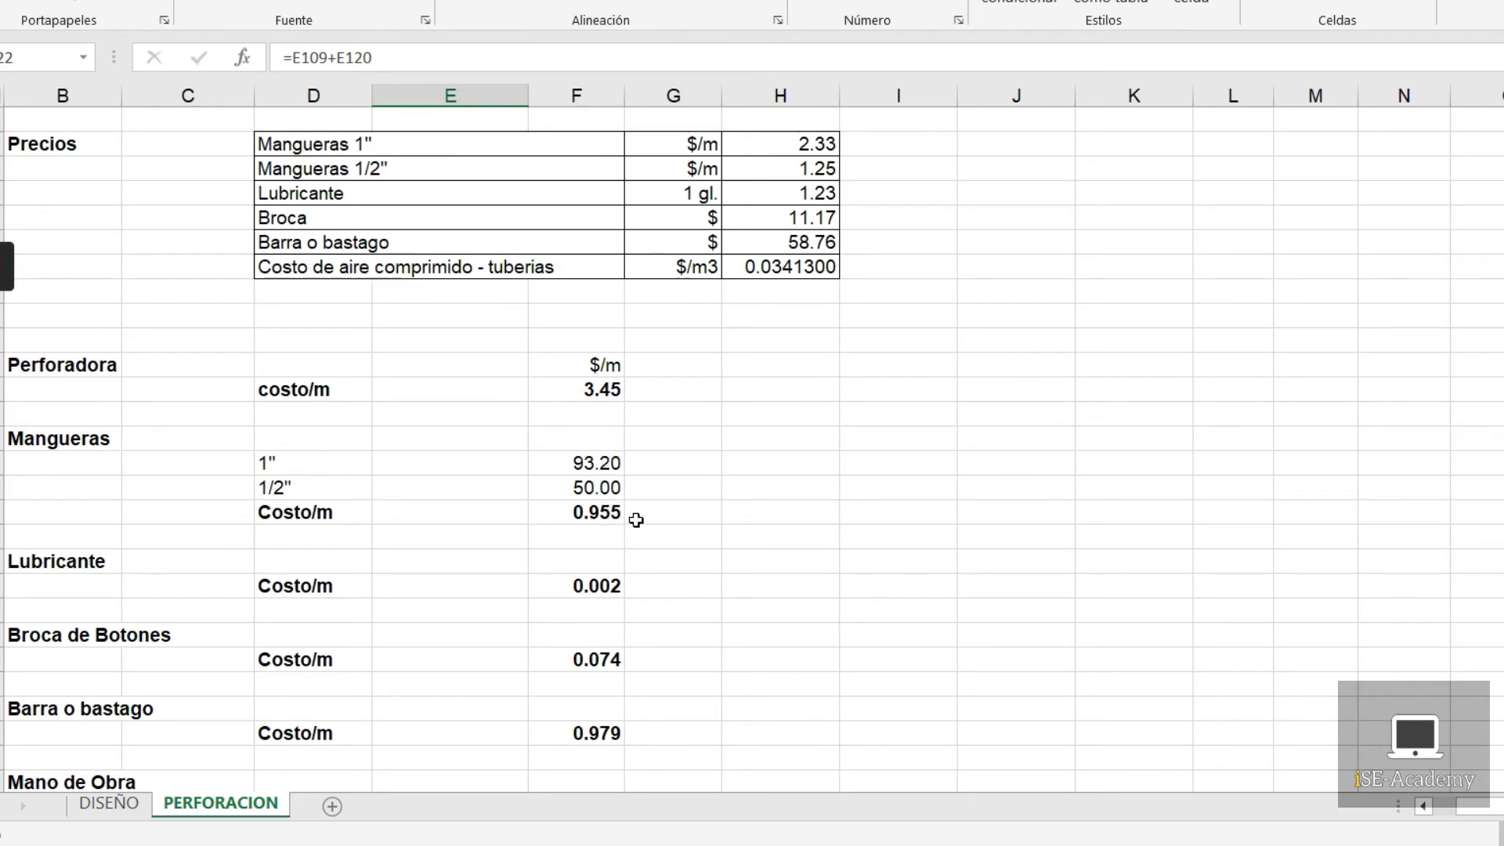
scroll(636, 521, down, 1)
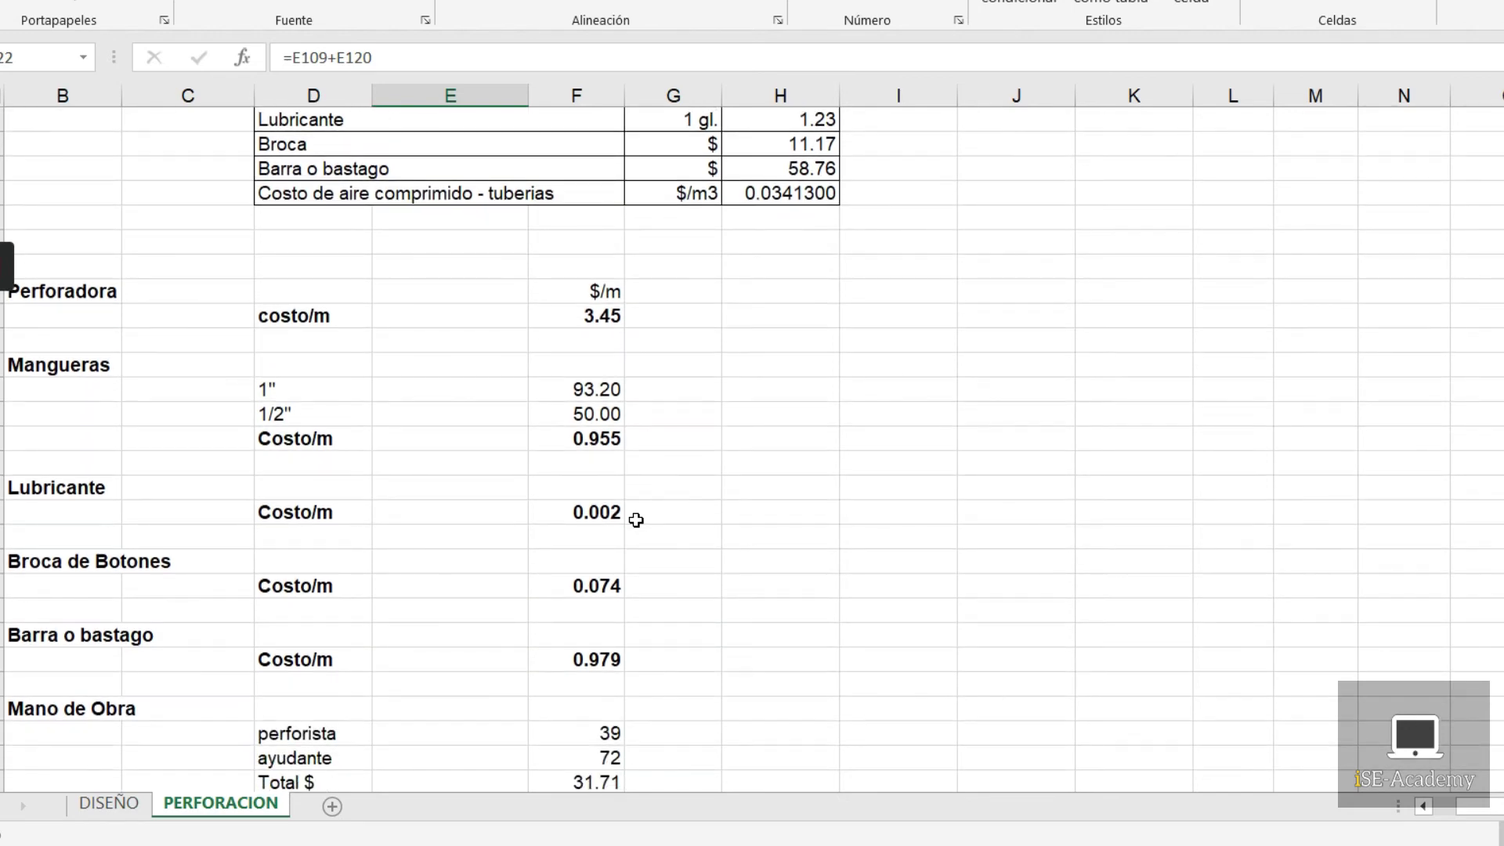
scroll(636, 520, down, 1)
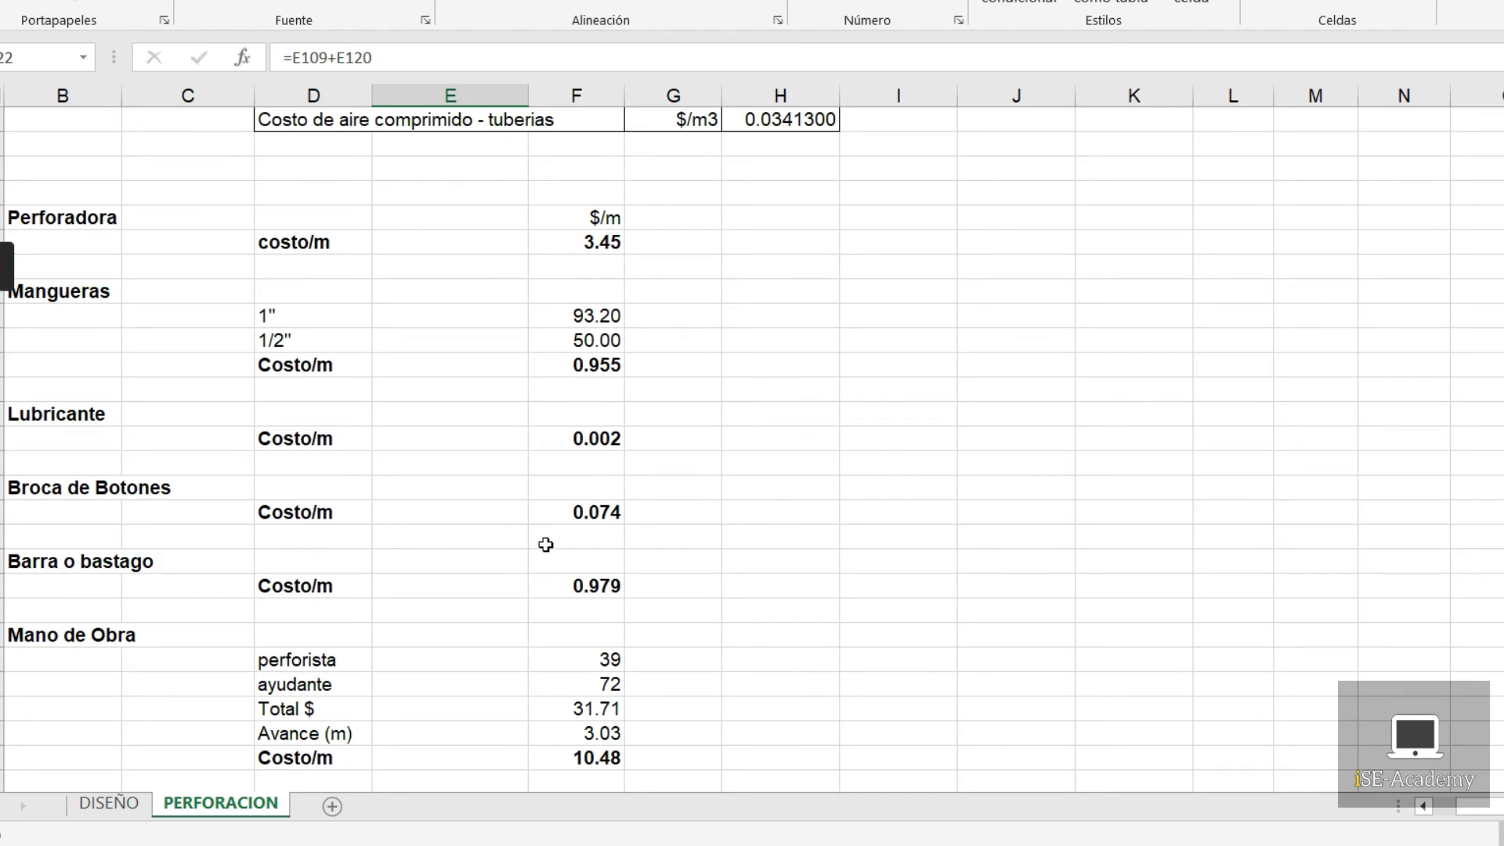
scroll(546, 546, down, 3)
Step: Return to the input data and review the contract labour rates, supervision salaries and exchange rate
scroll(546, 546, up, 16)
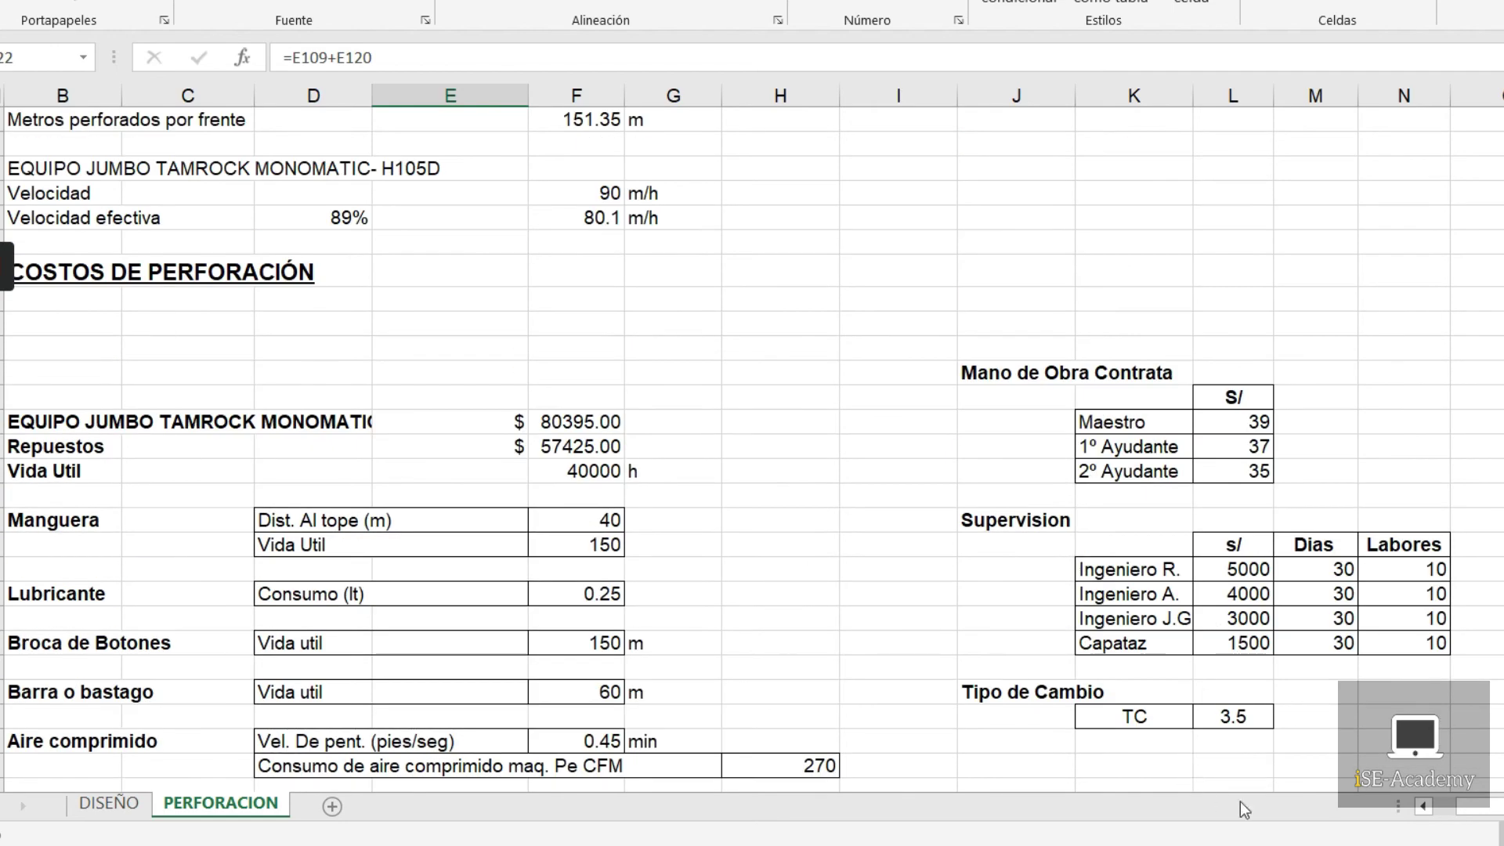
scroll(1493, 611, up, 4)
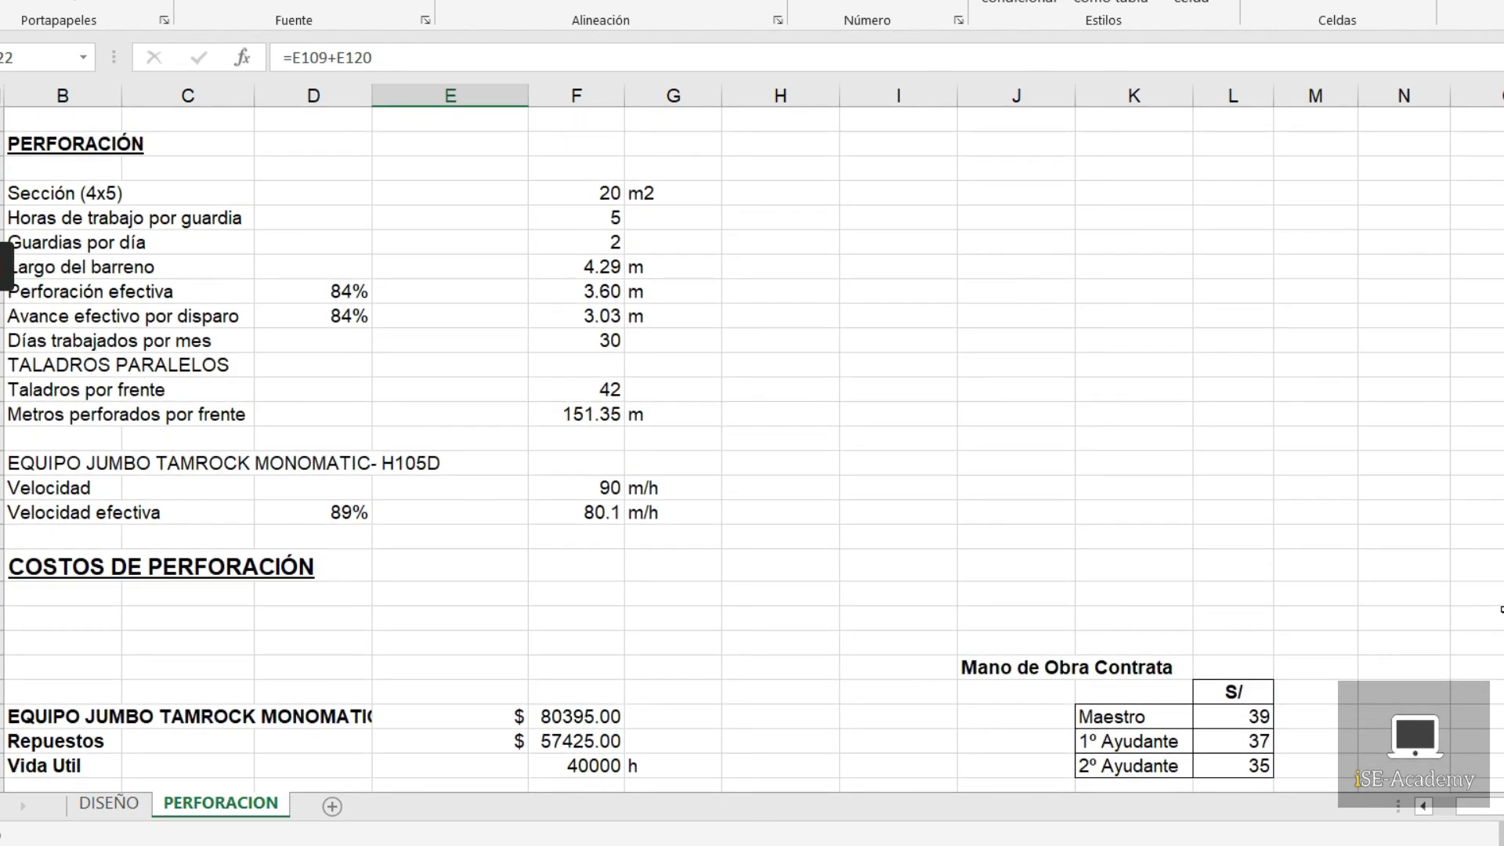
scroll(1492, 611, down, 3)
scroll(1502, 610, down, 2)
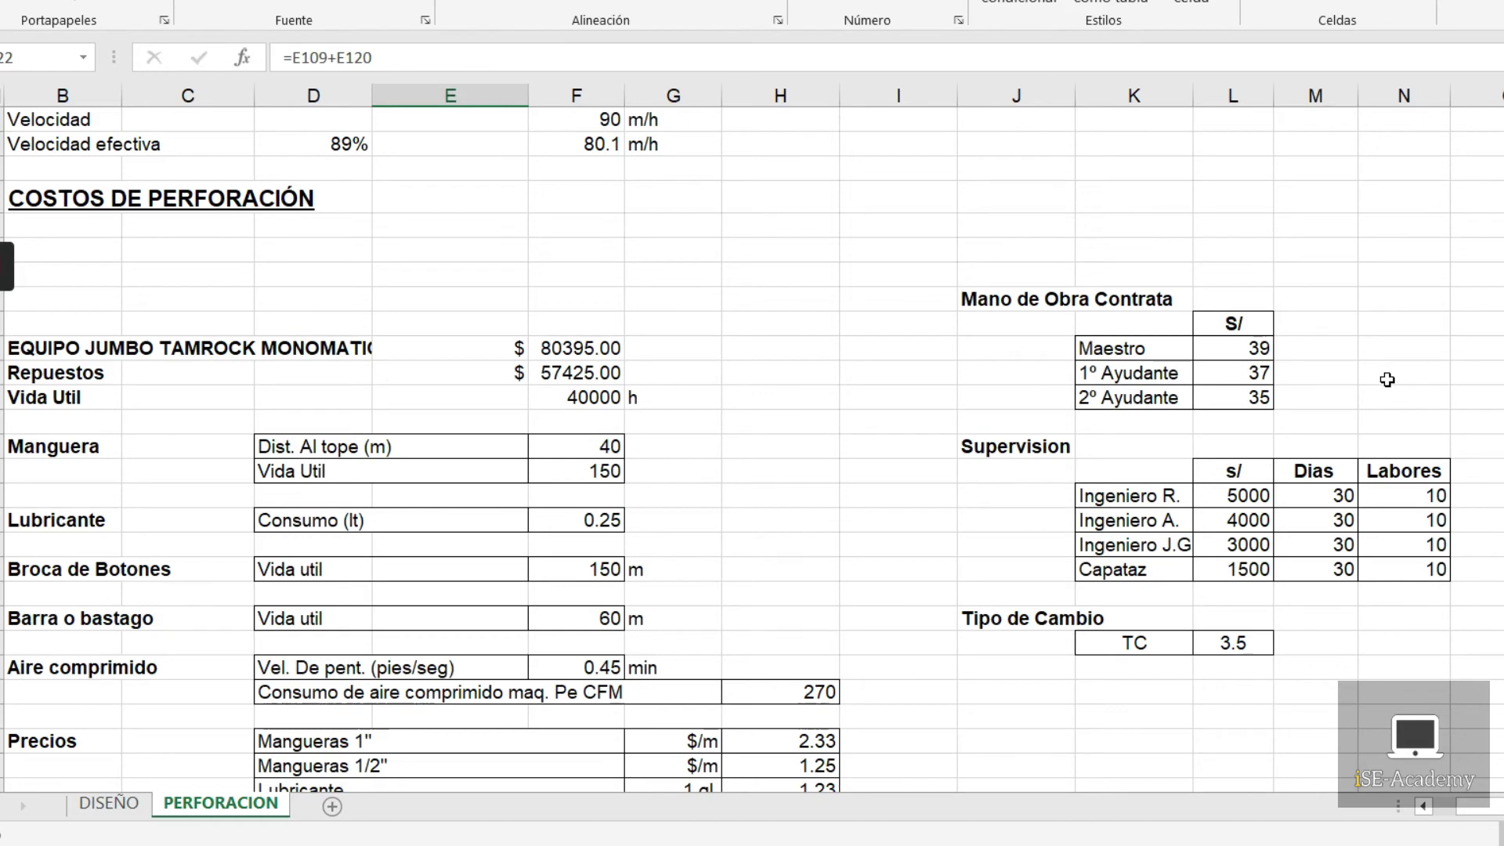
scroll(1387, 380, down, 1)
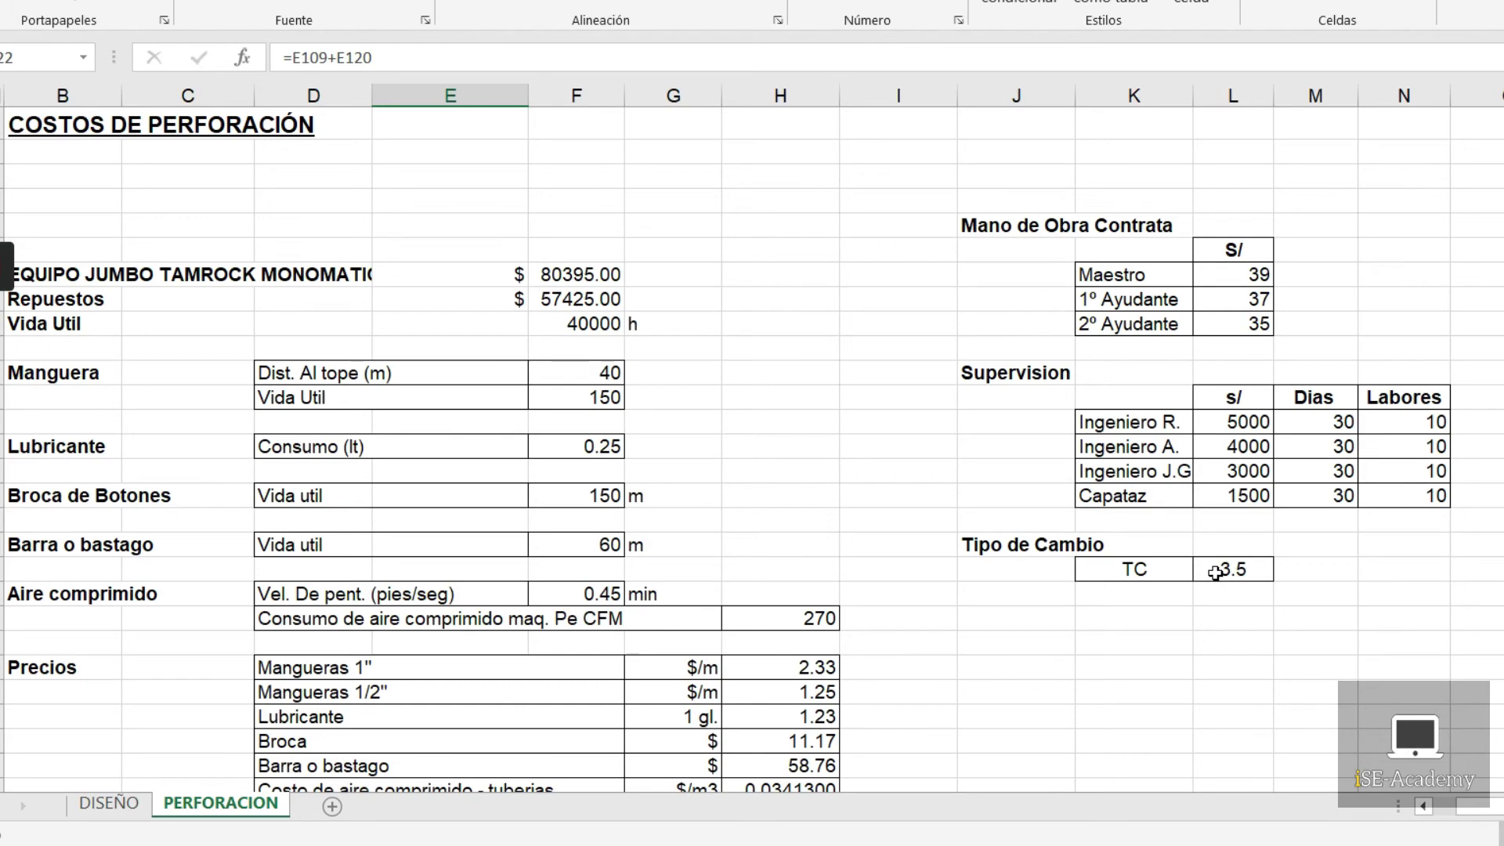
scroll(1297, 589, down, 10)
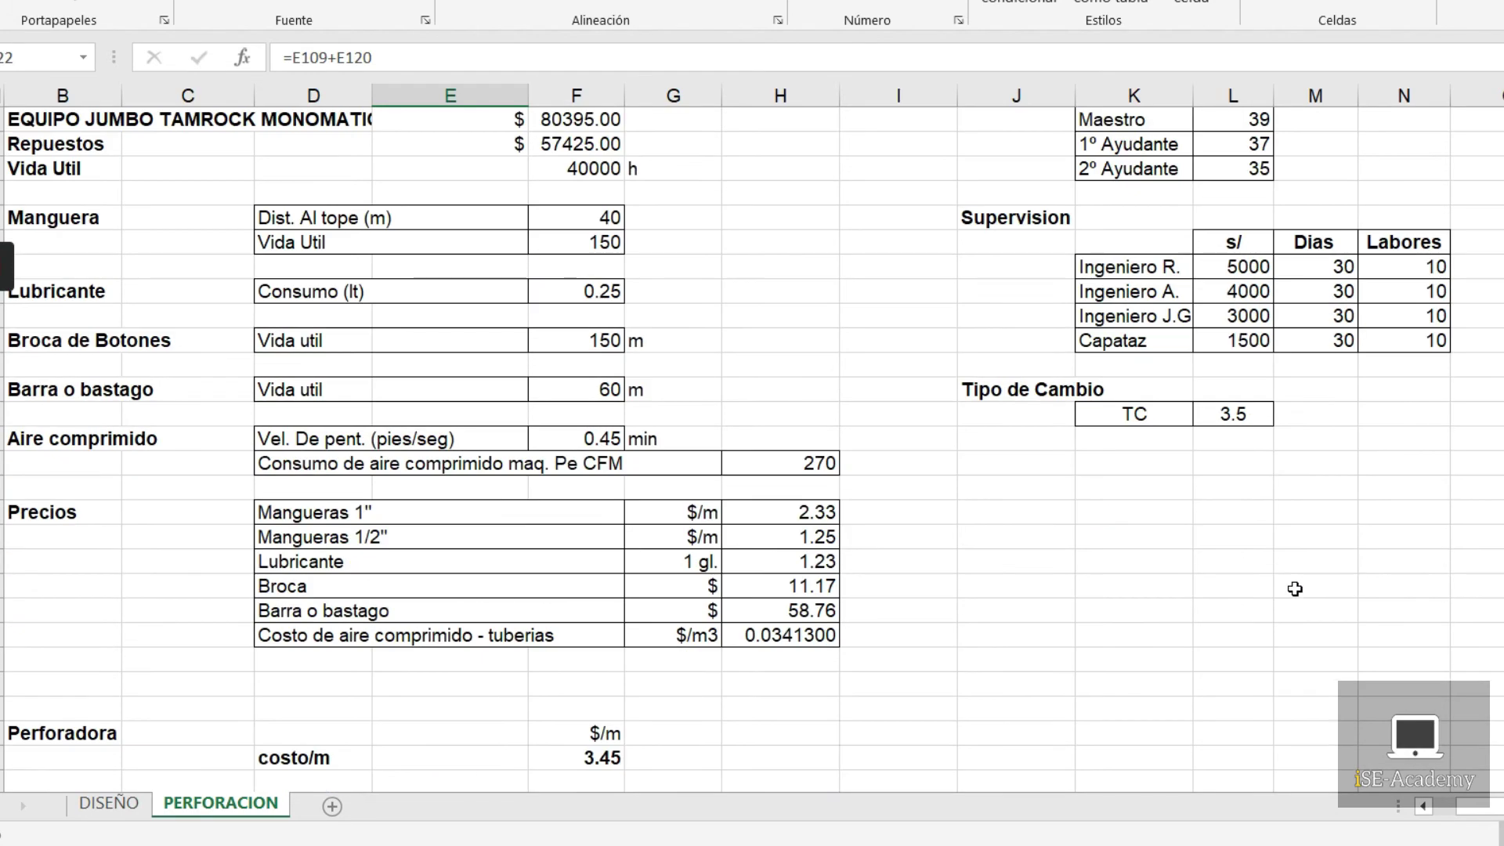
Step: Review the cost-per-metre calculations for labour, personal protective equipment and compressed air
scroll(1298, 589, down, 3)
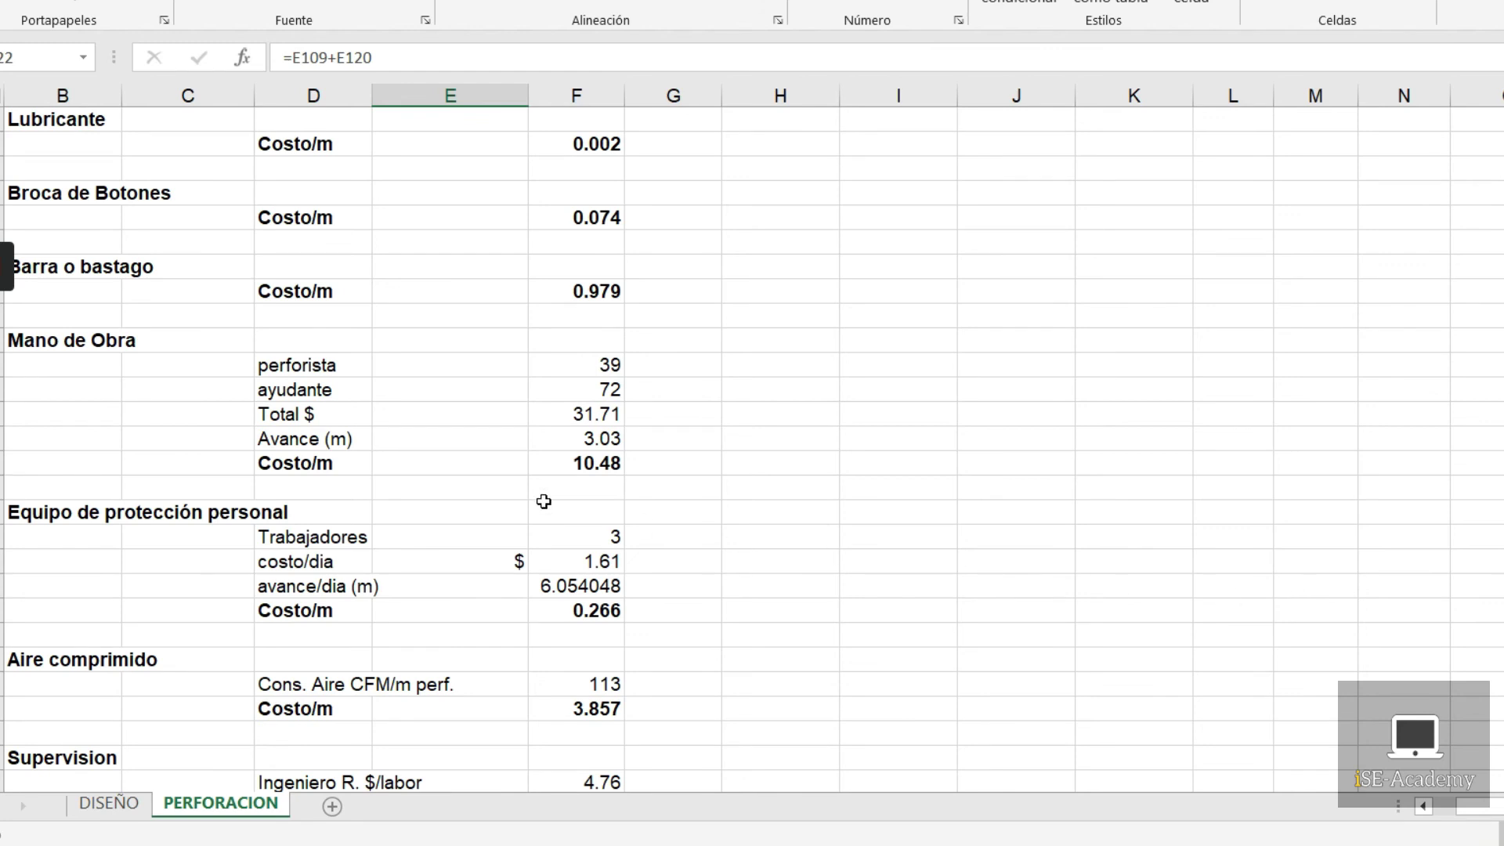
scroll(666, 501, up, 2)
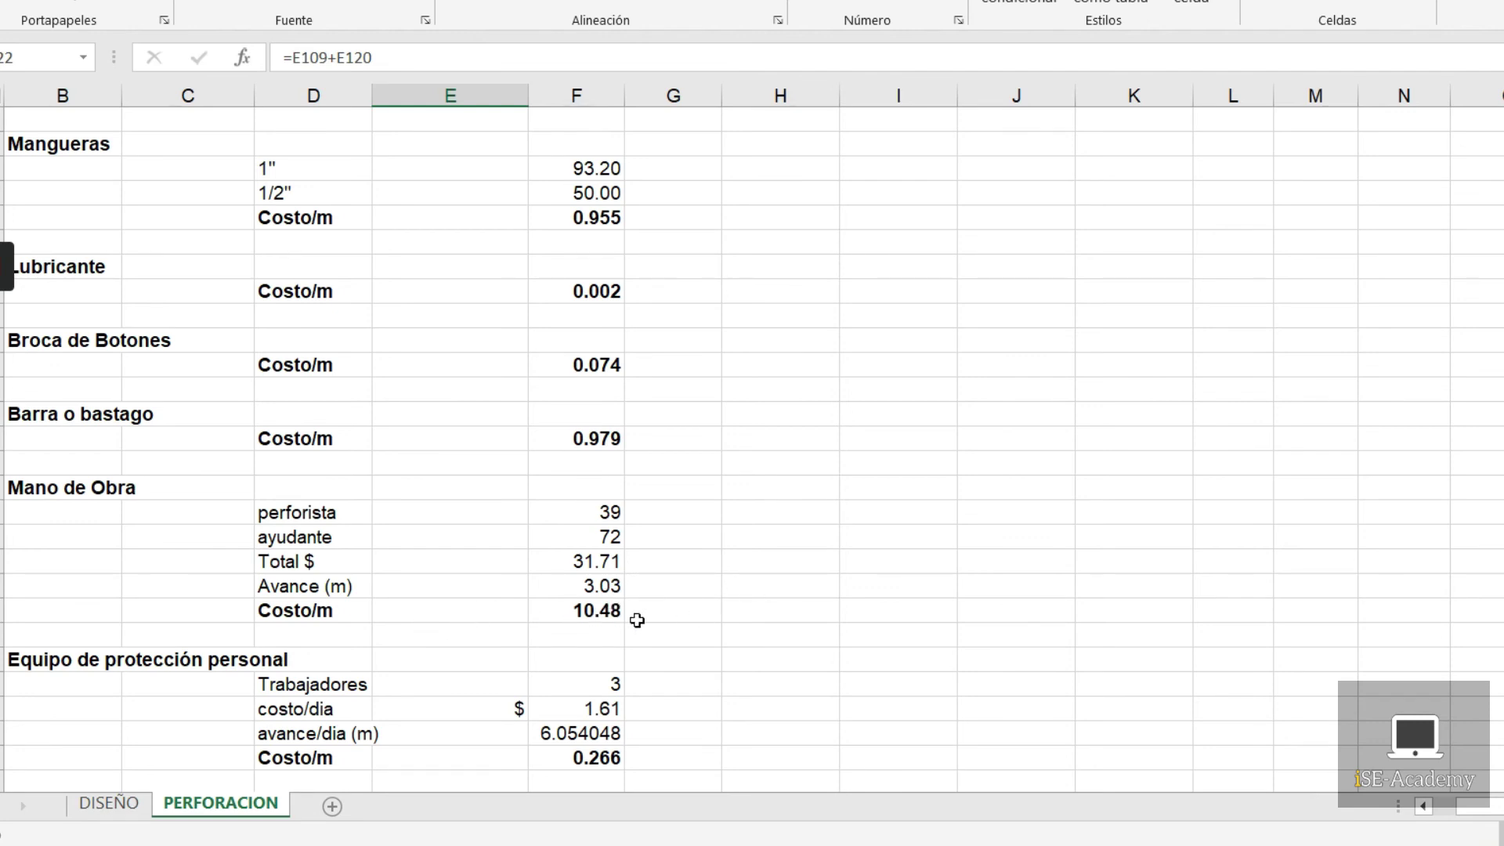
scroll(636, 620, down, 2)
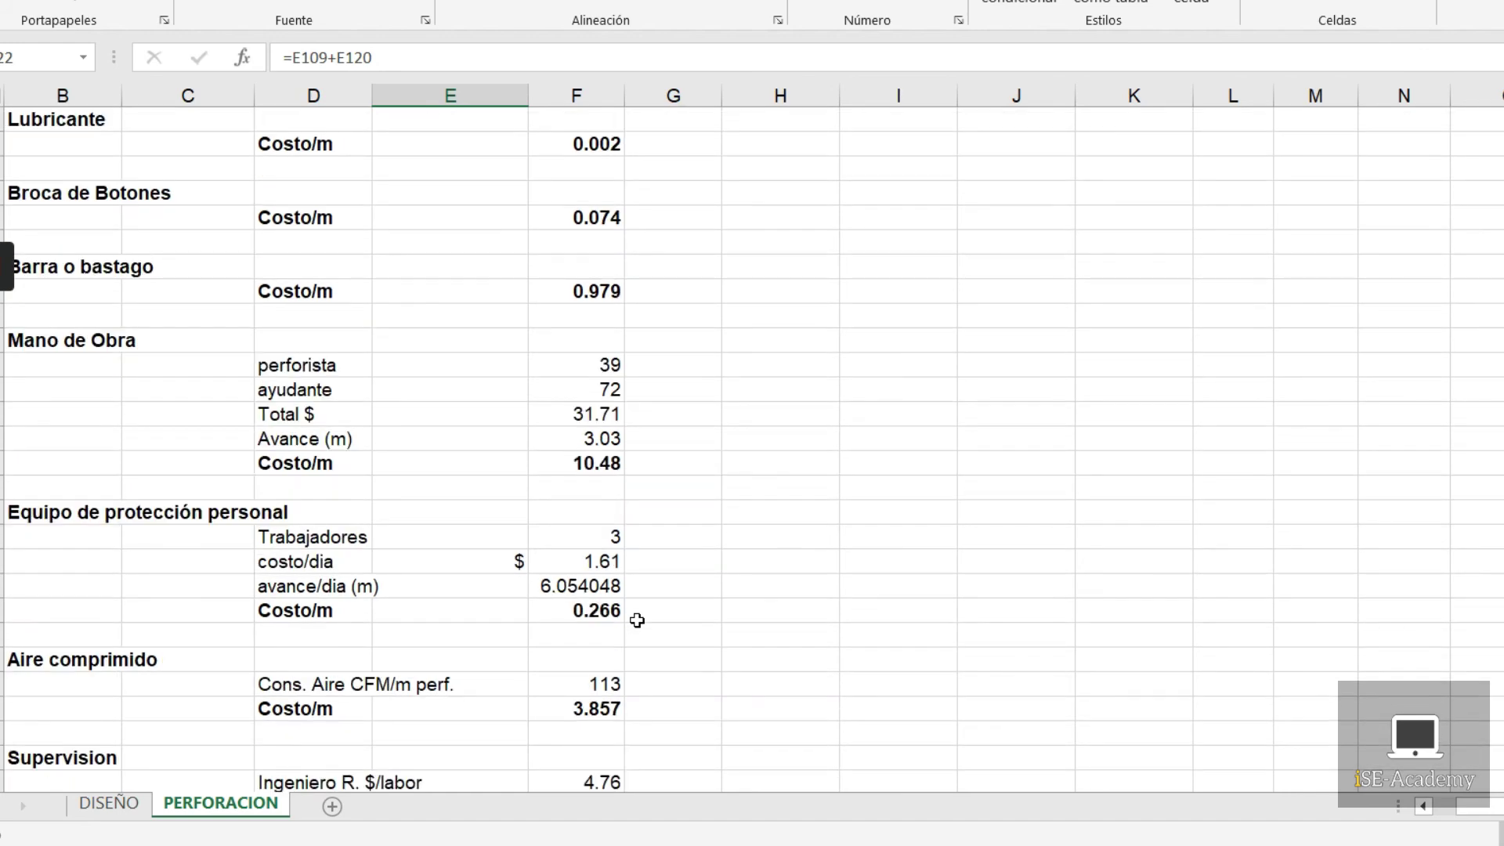
scroll(637, 619, down, 2)
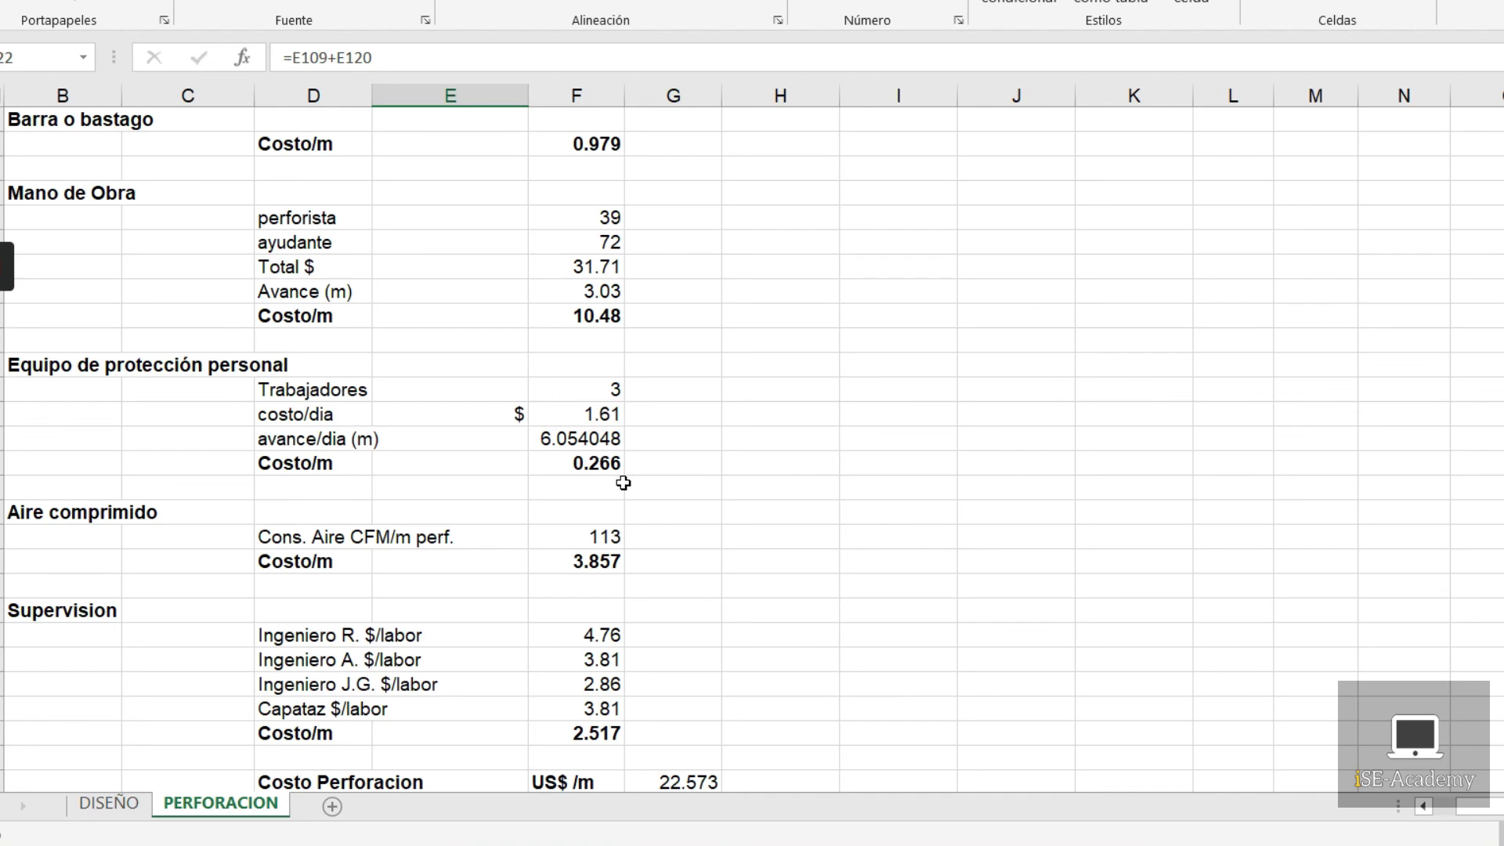
scroll(624, 482, down, 1)
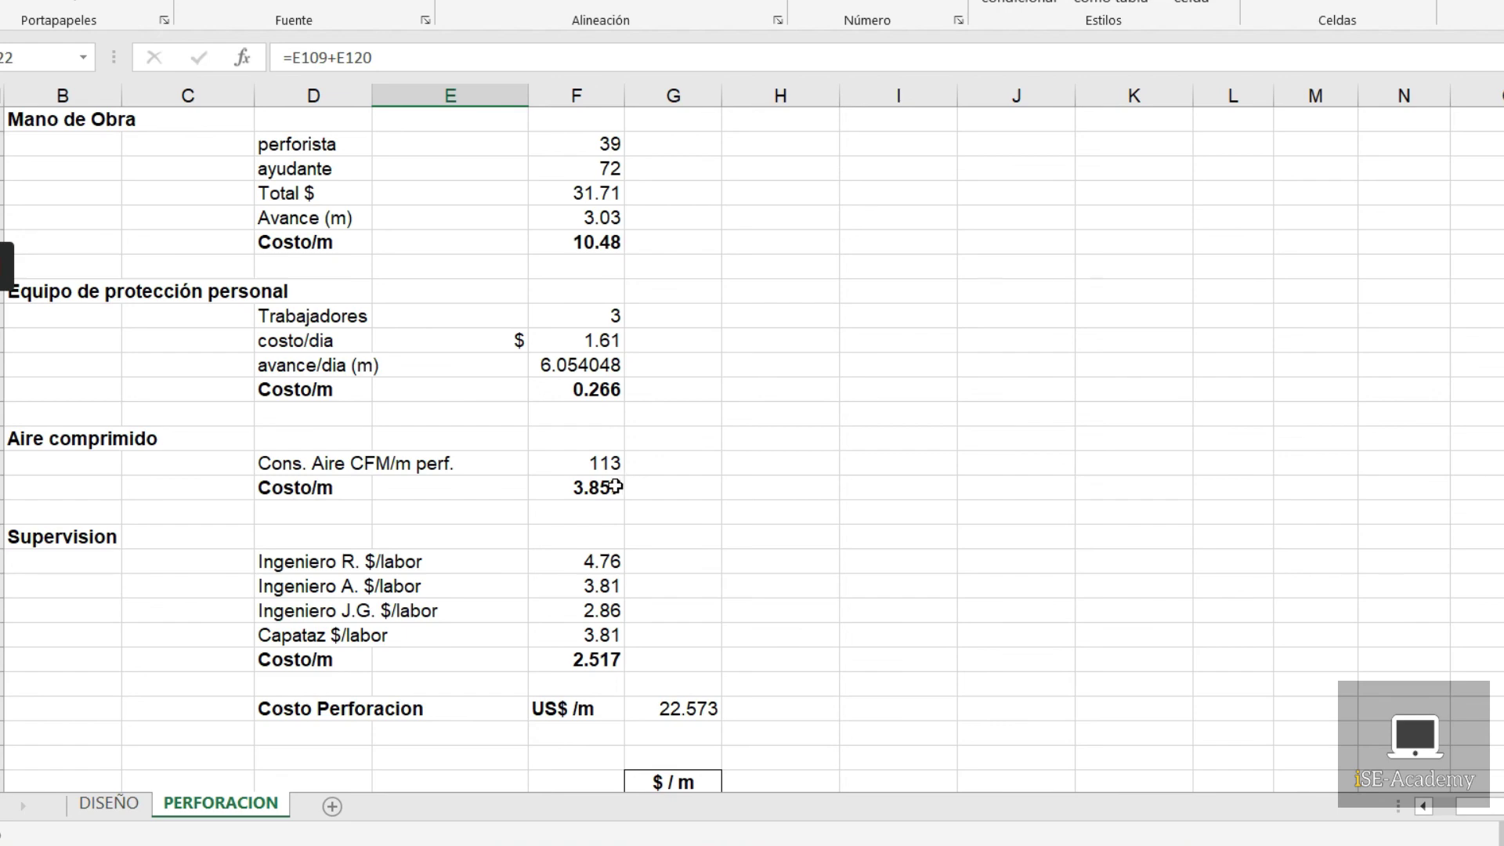
Step: Review the supervision cost, the total drilling cost with 10% contingencies, and the start of the CONTROL DE TIEMPOS section
scroll(652, 489, down, 3)
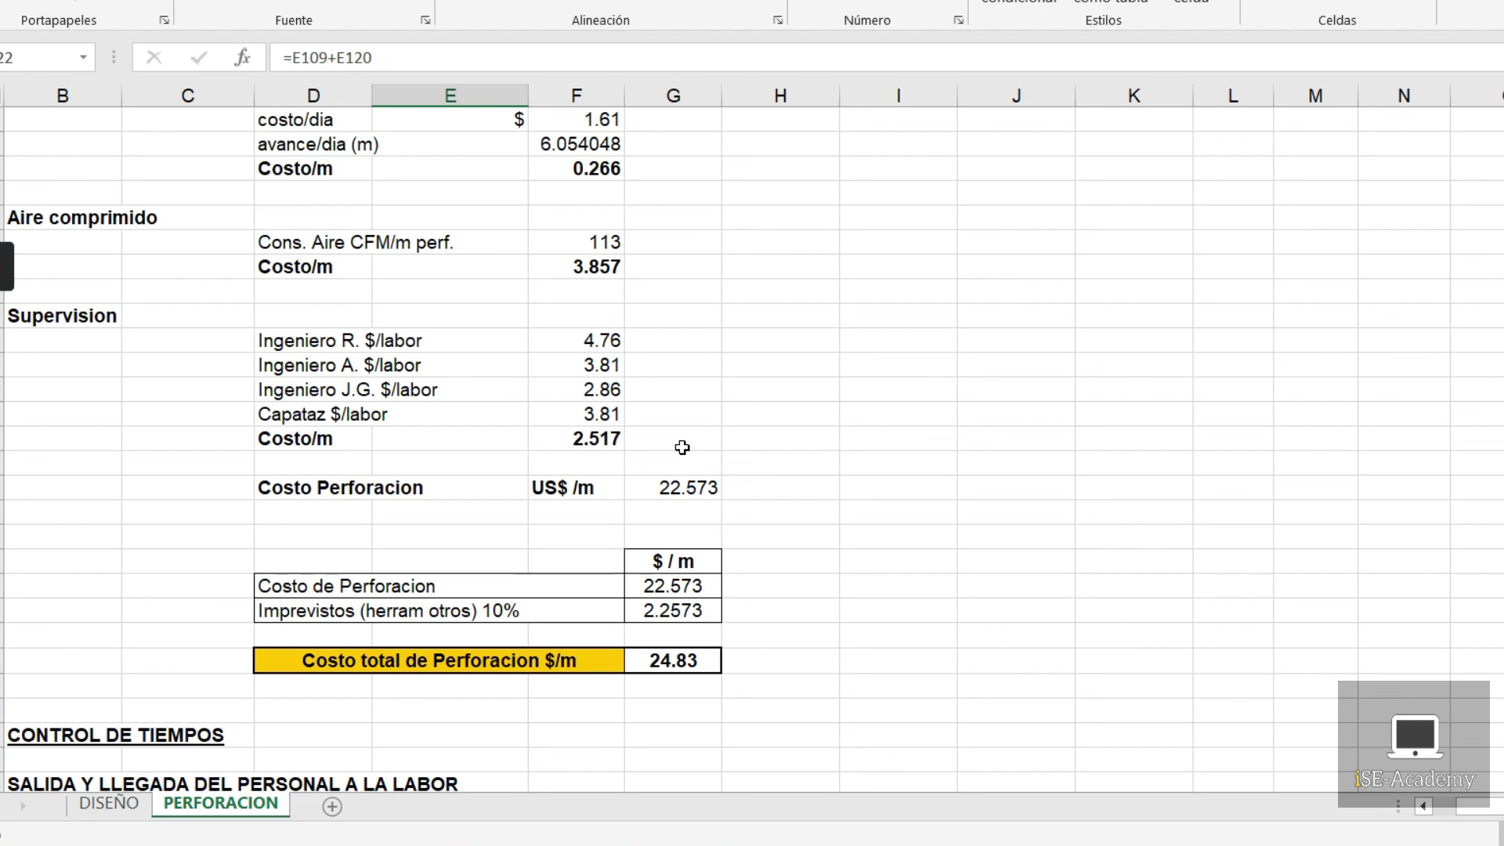
scroll(682, 448, down, 2)
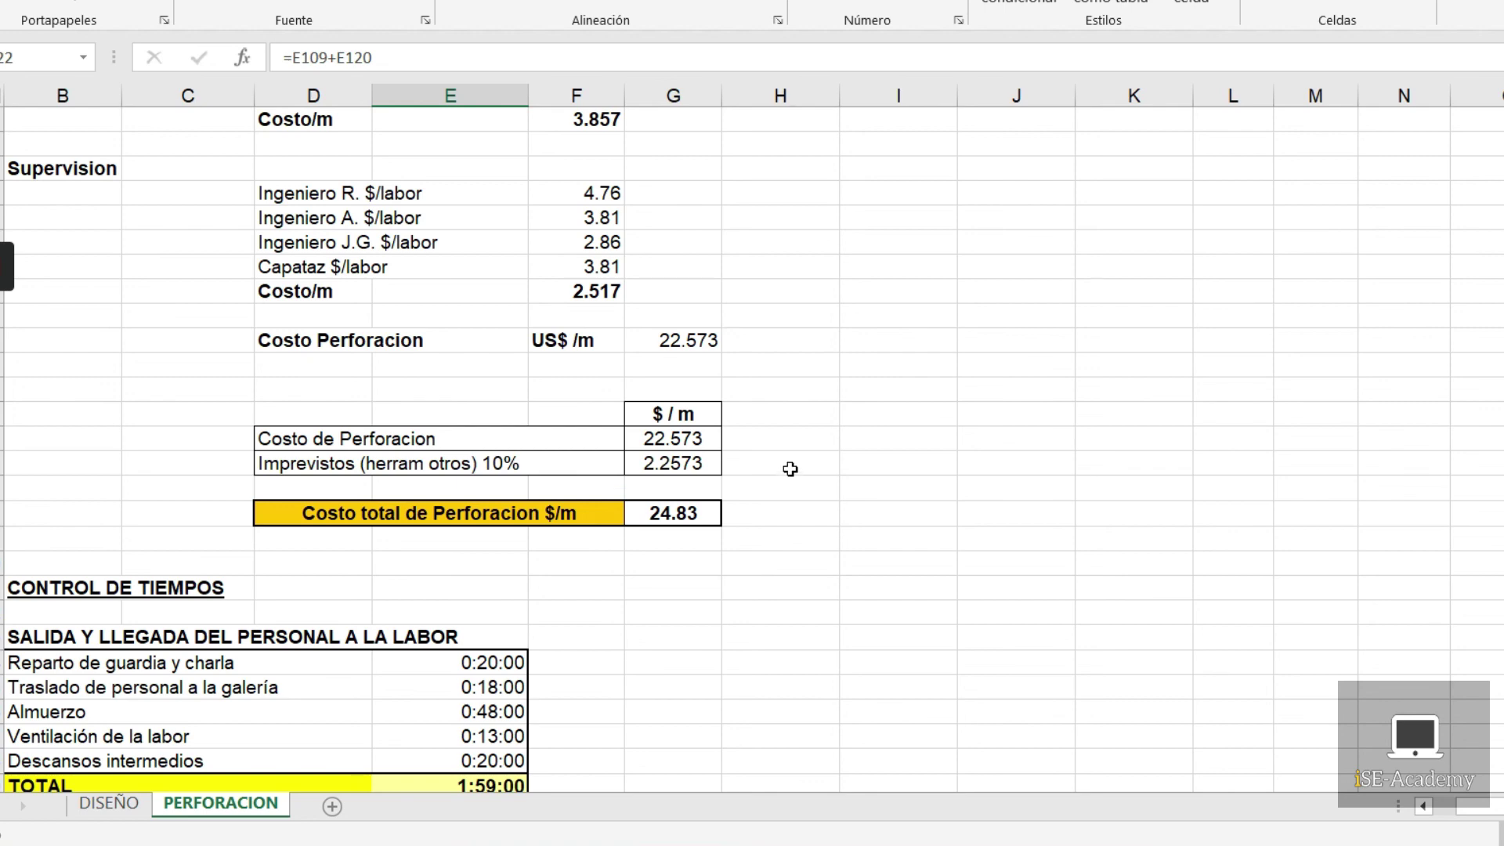
scroll(790, 470, down, 1)
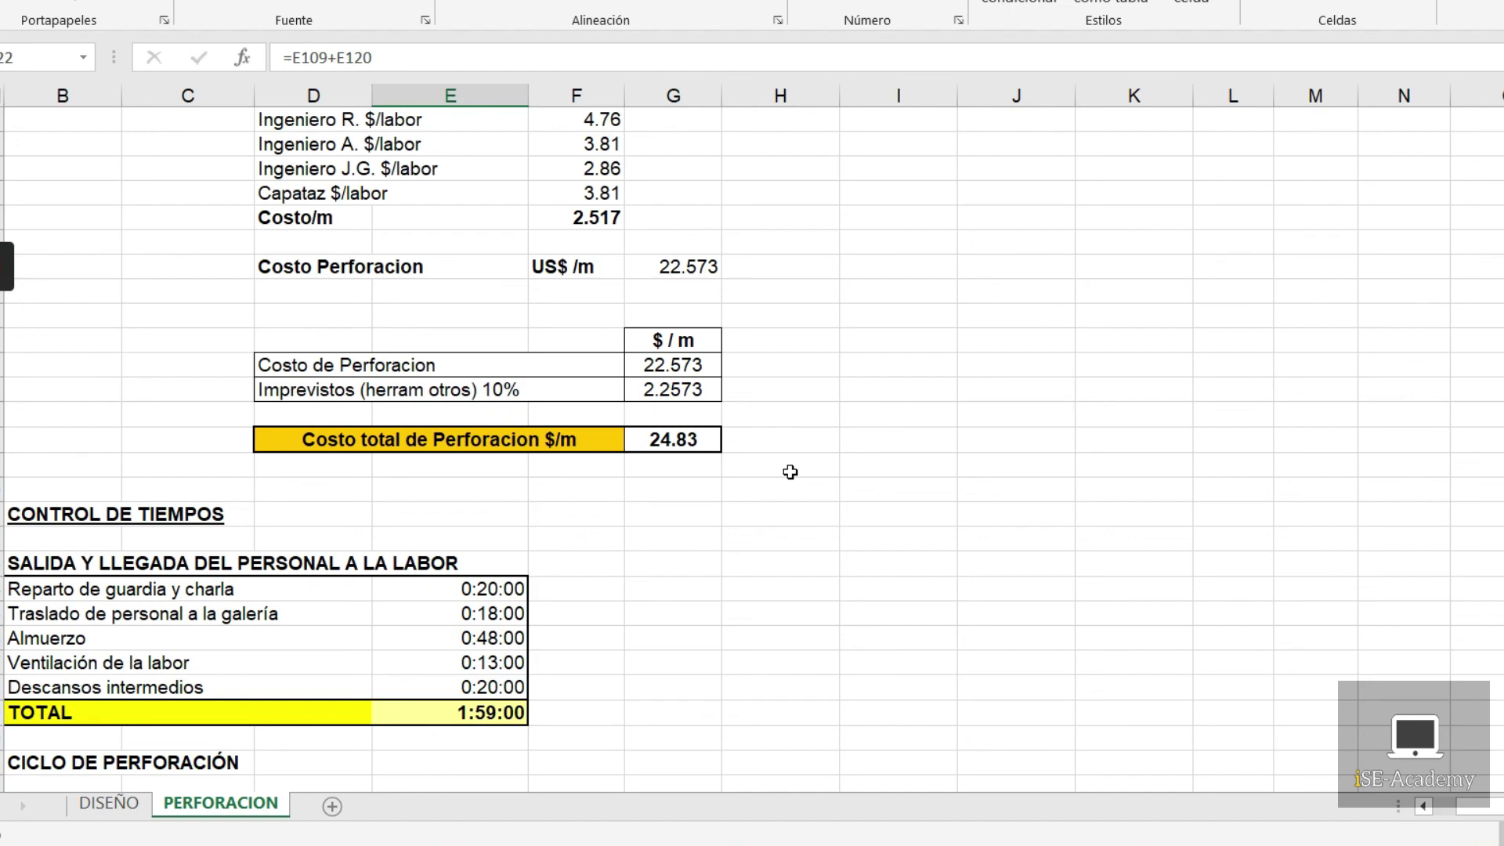
scroll(790, 472, down, 2)
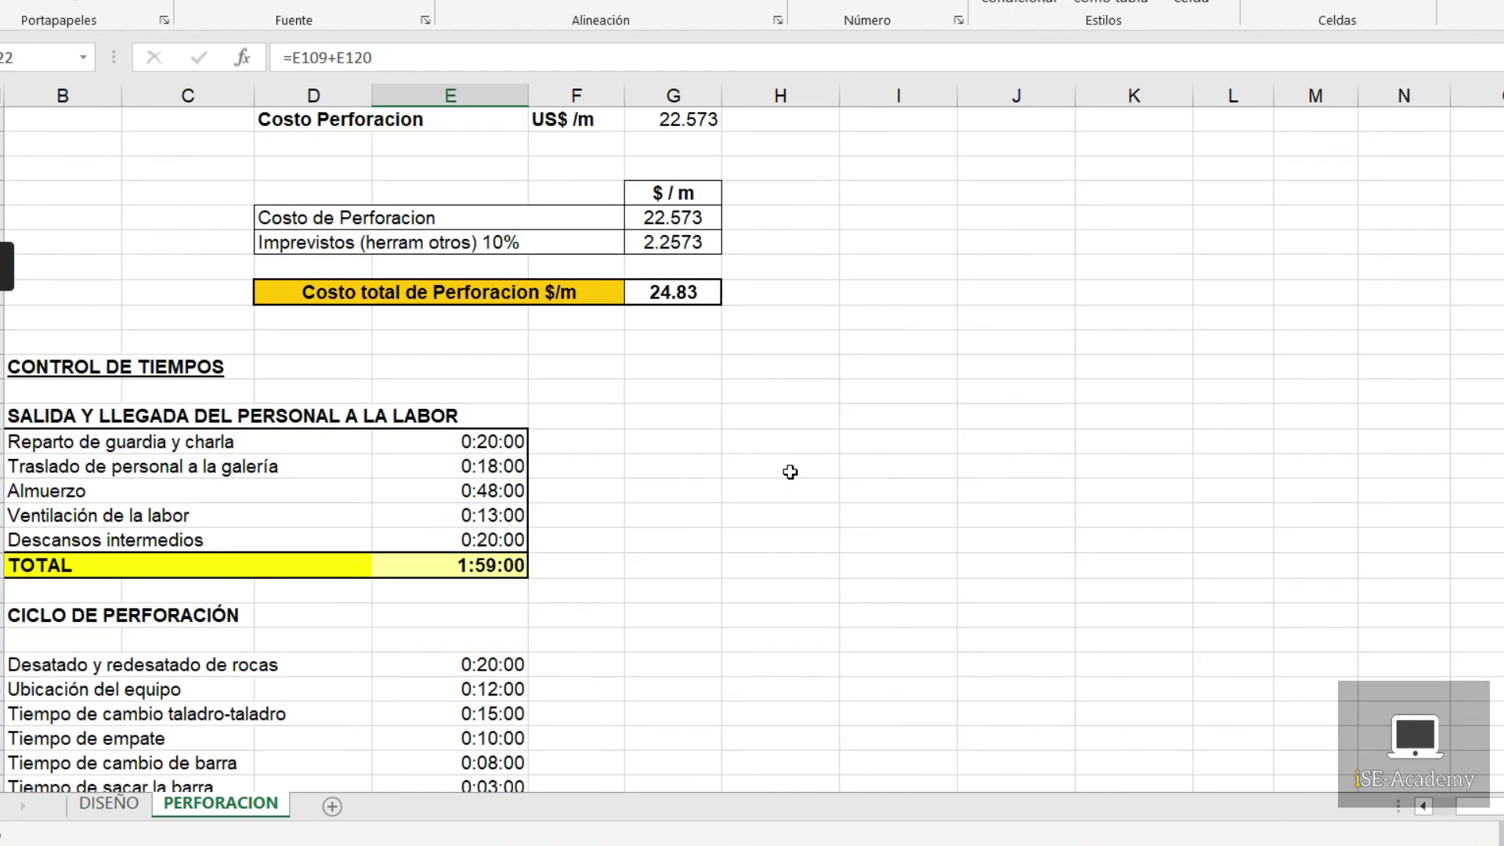